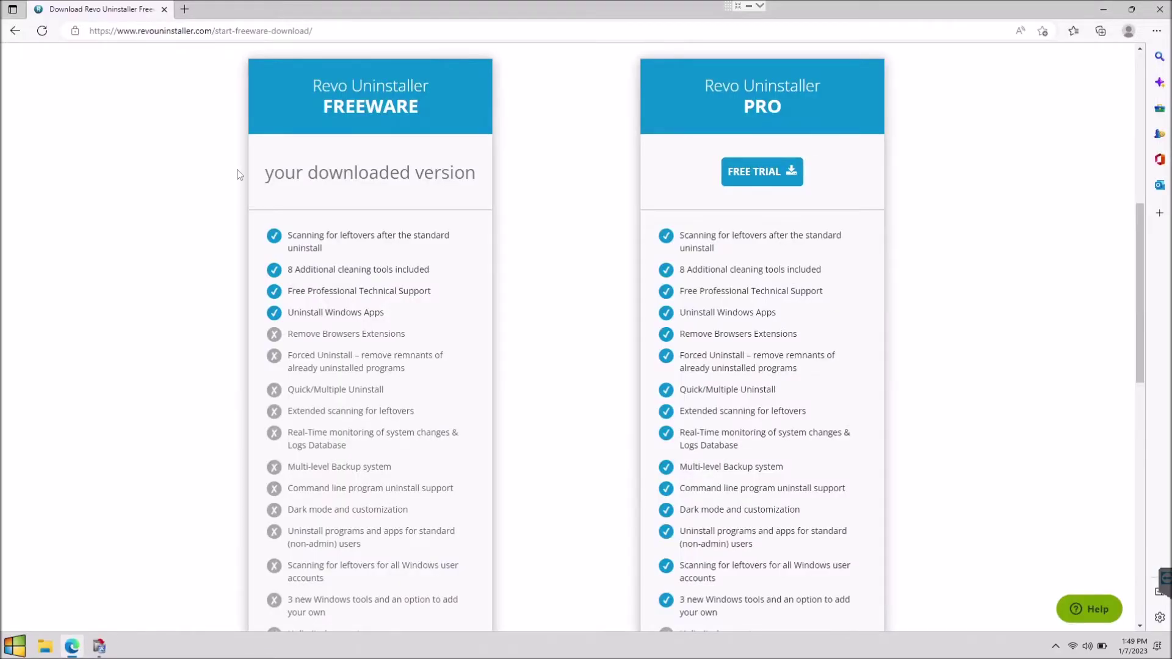
left_click(184, 35)
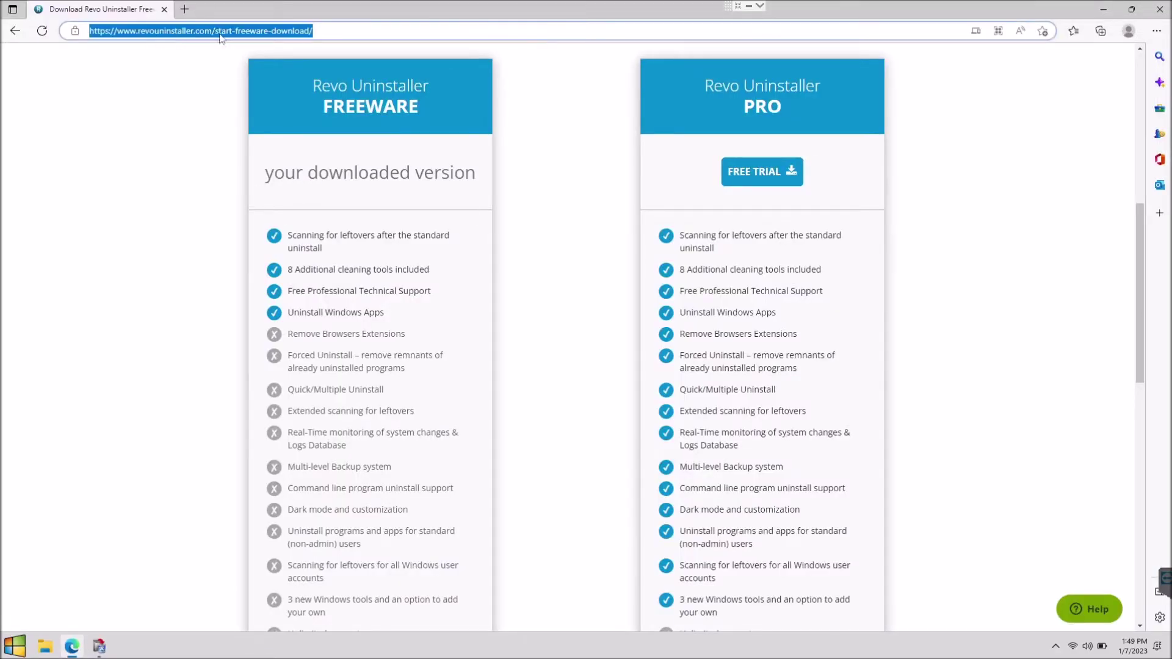
left_click(167, 201)
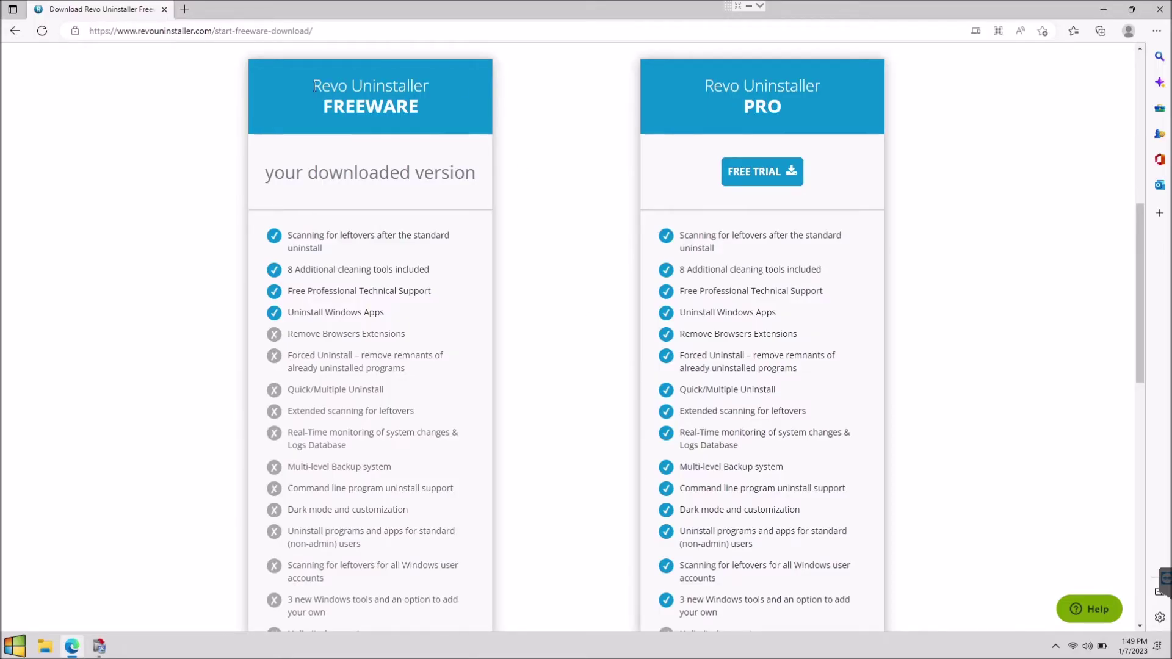
left_click_drag(357, 86, 437, 108)
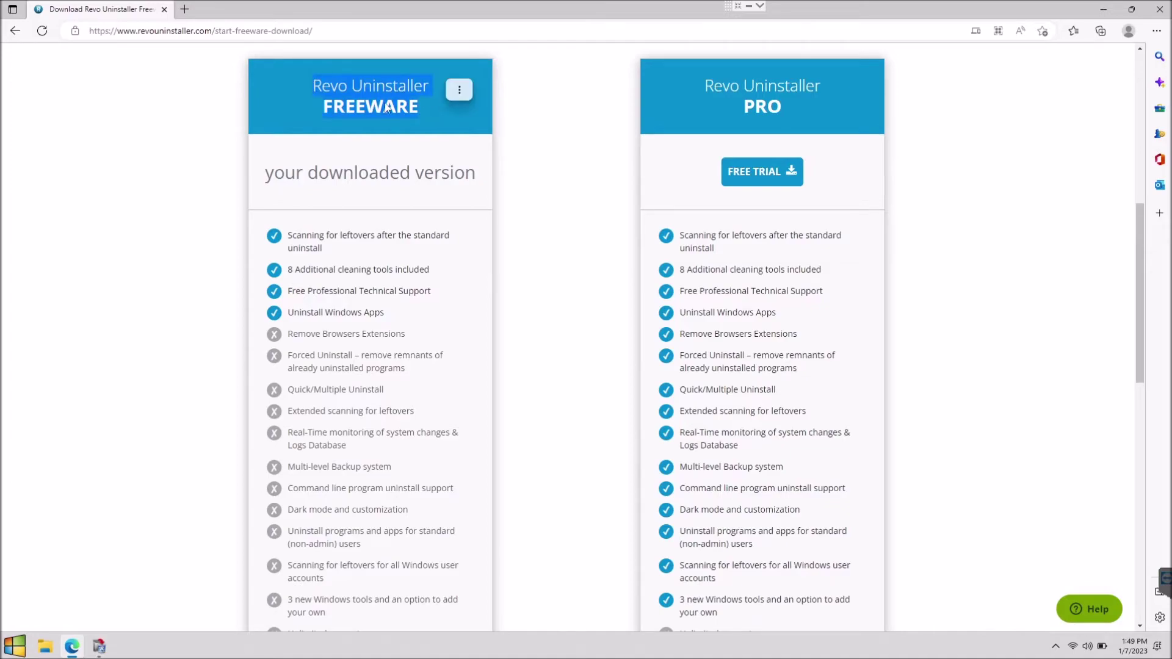
left_click(388, 128)
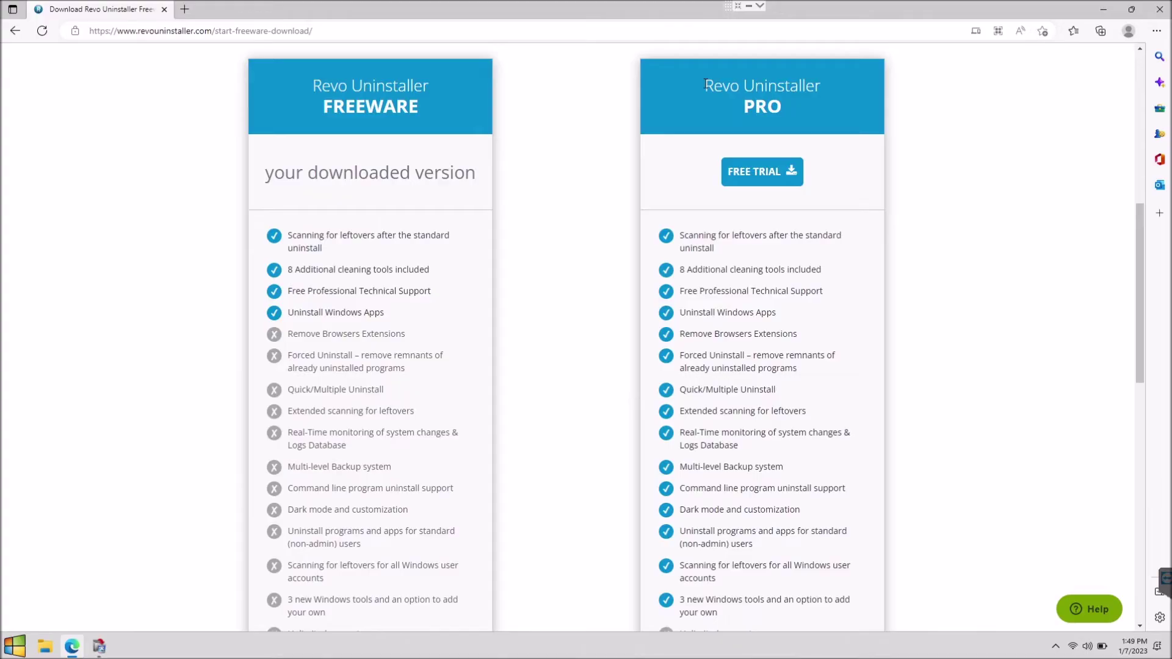
left_click_drag(705, 85, 802, 104)
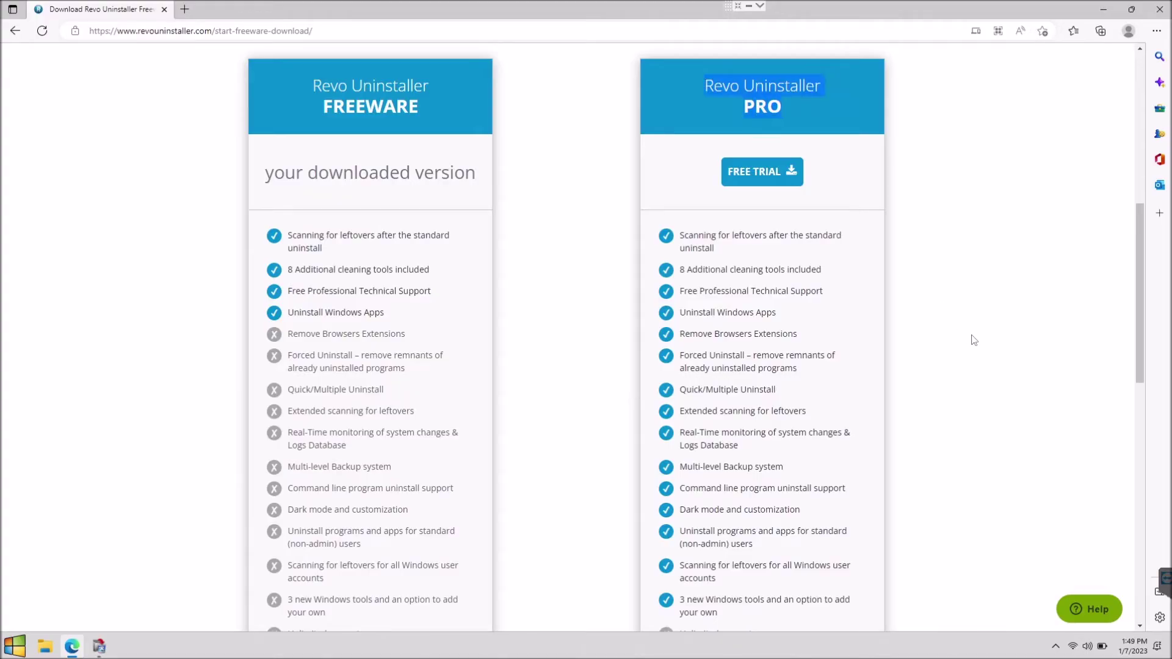
left_click(989, 355)
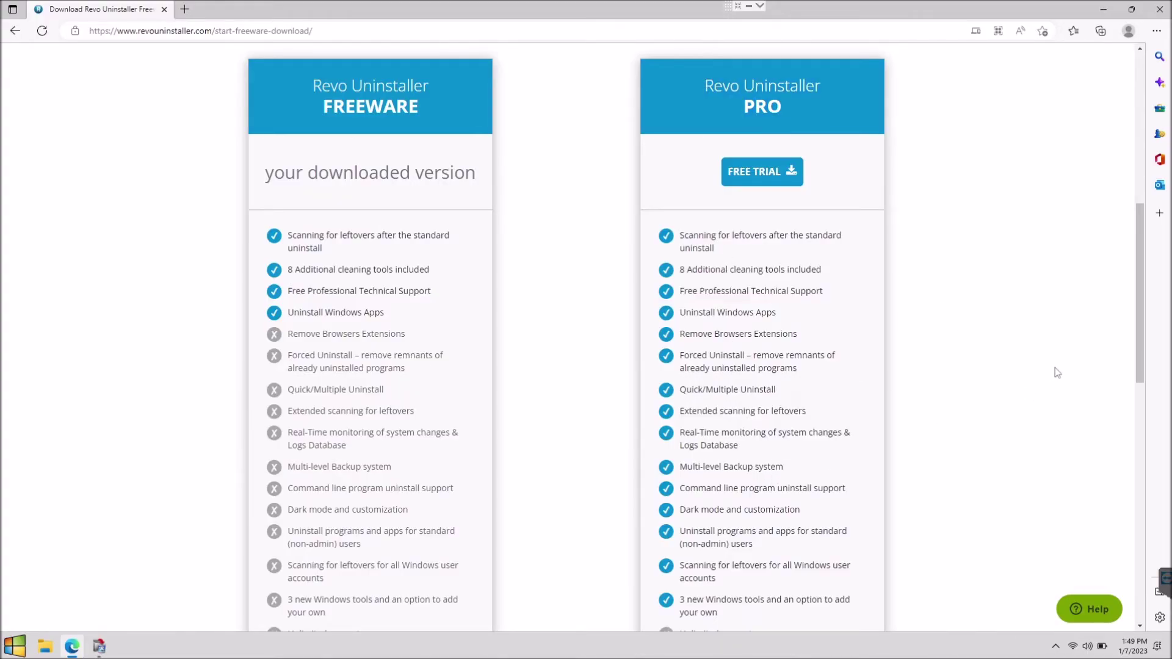
scroll(1050, 369, "down", 1)
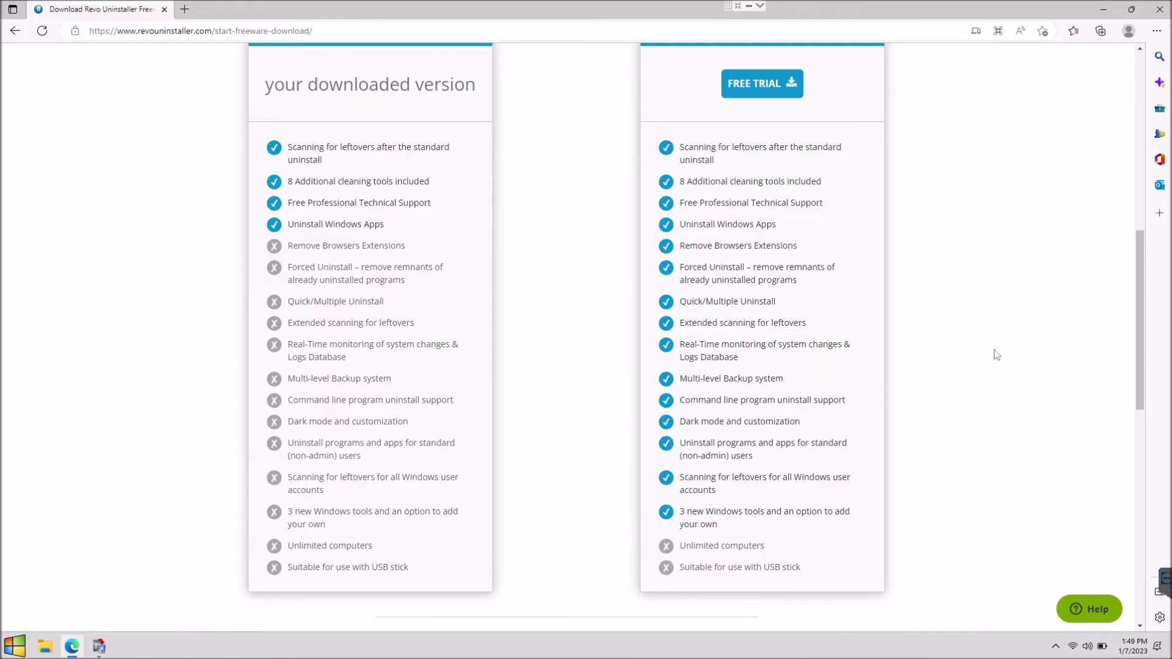
scroll(895, 367, "up", 2)
scroll(894, 368, "up", 4)
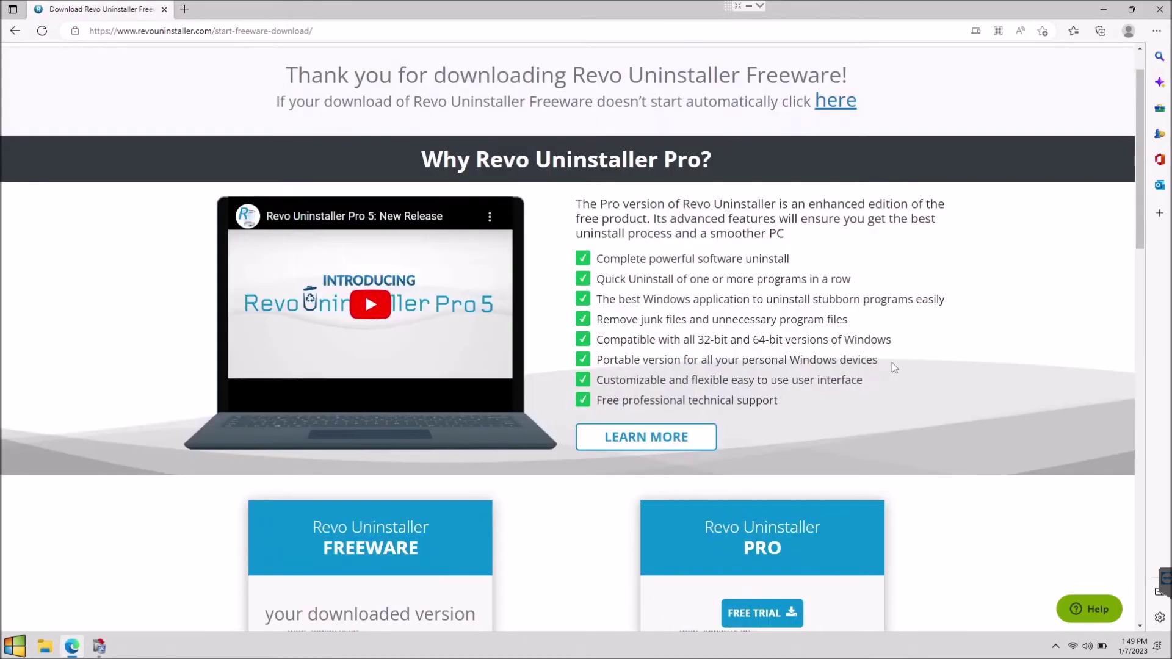
scroll(892, 363, "down", 1)
scroll(833, 332, "down", 2)
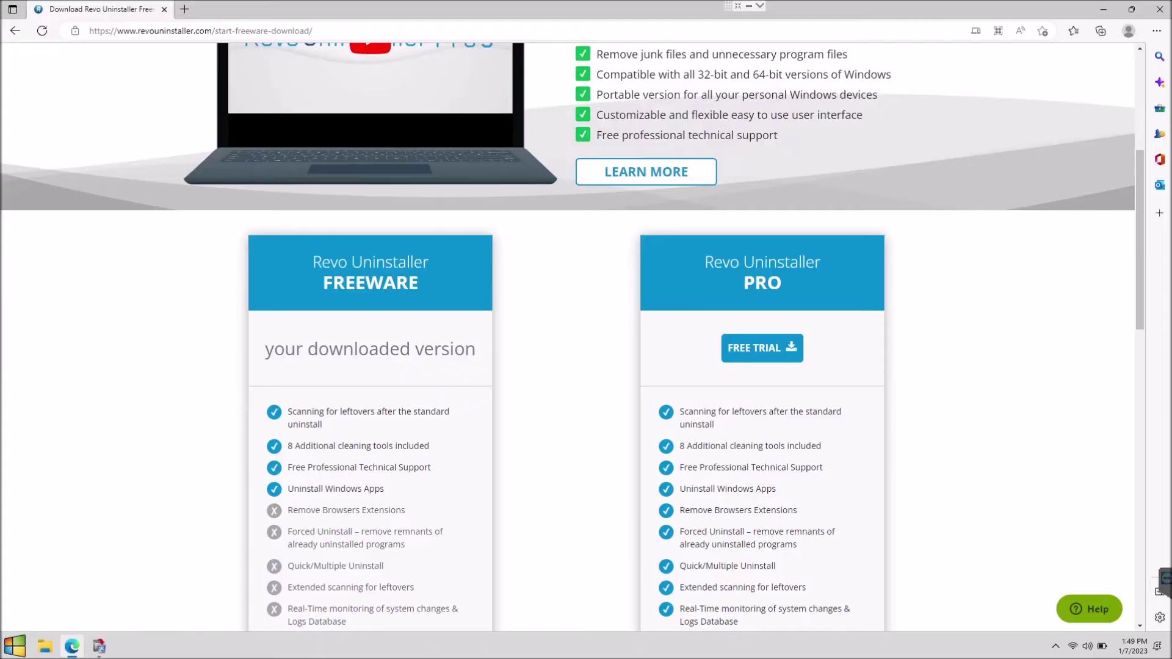
mouse_move(705, 435)
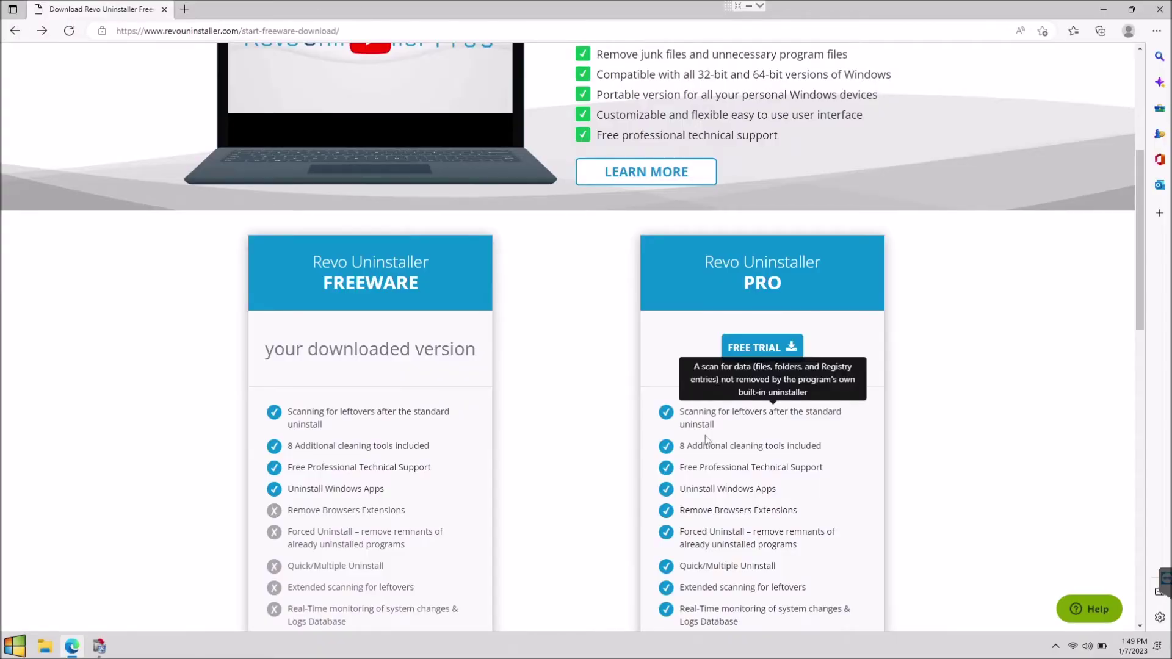
scroll(98, 381, "up", 2)
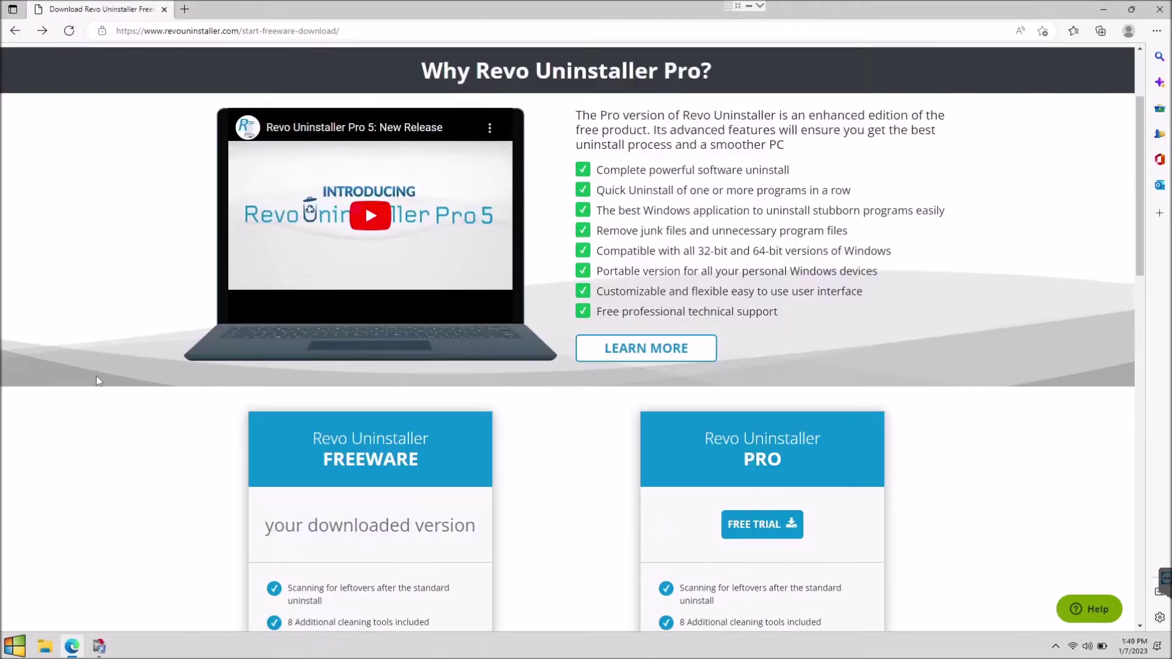
scroll(98, 381, "up", 2)
left_click(16, 31)
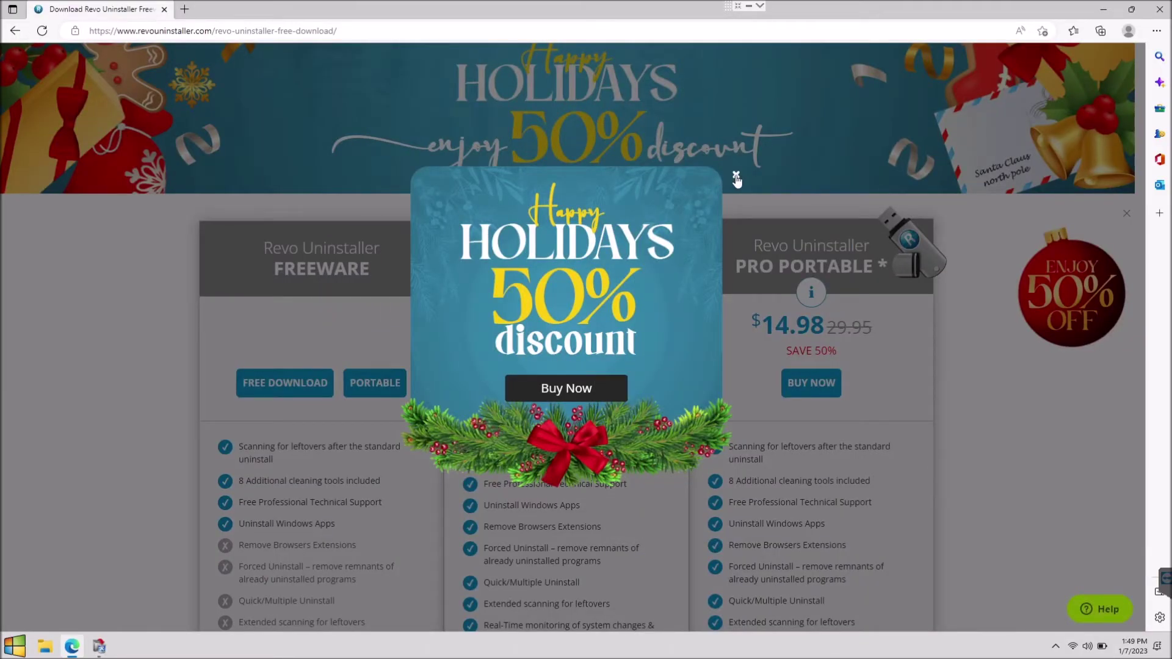
Dismiss the holiday popup, download the freeware revosetup.exe and launch the installer
left_click(736, 177)
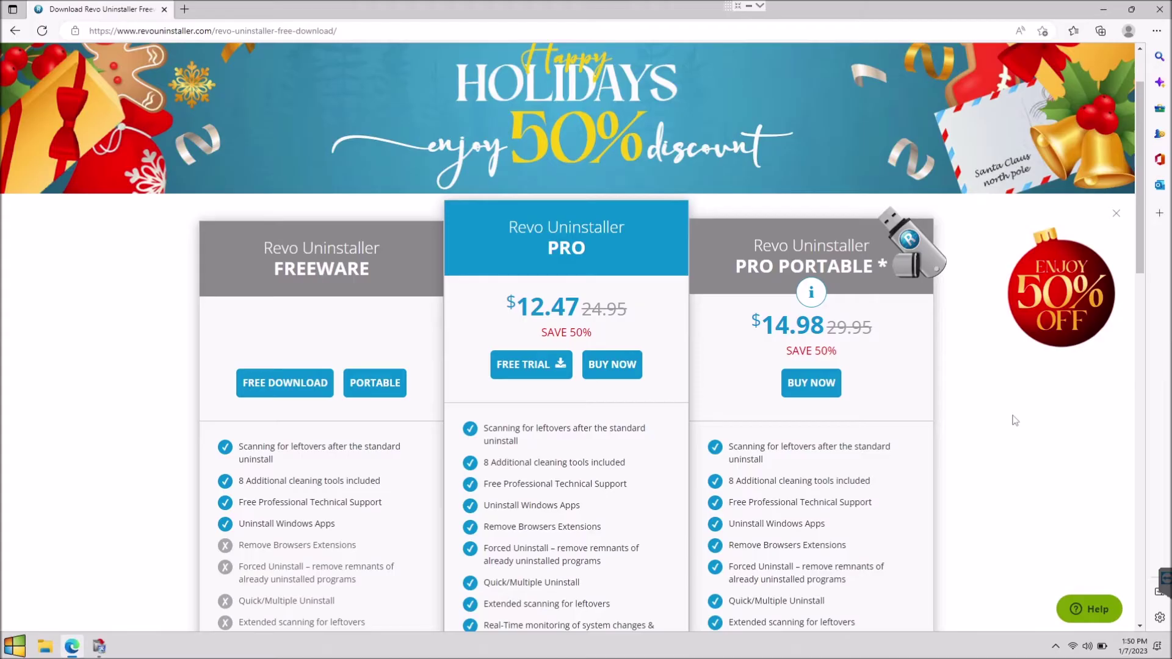
scroll(1015, 420, "down", 4)
scroll(1014, 419, "up", 1)
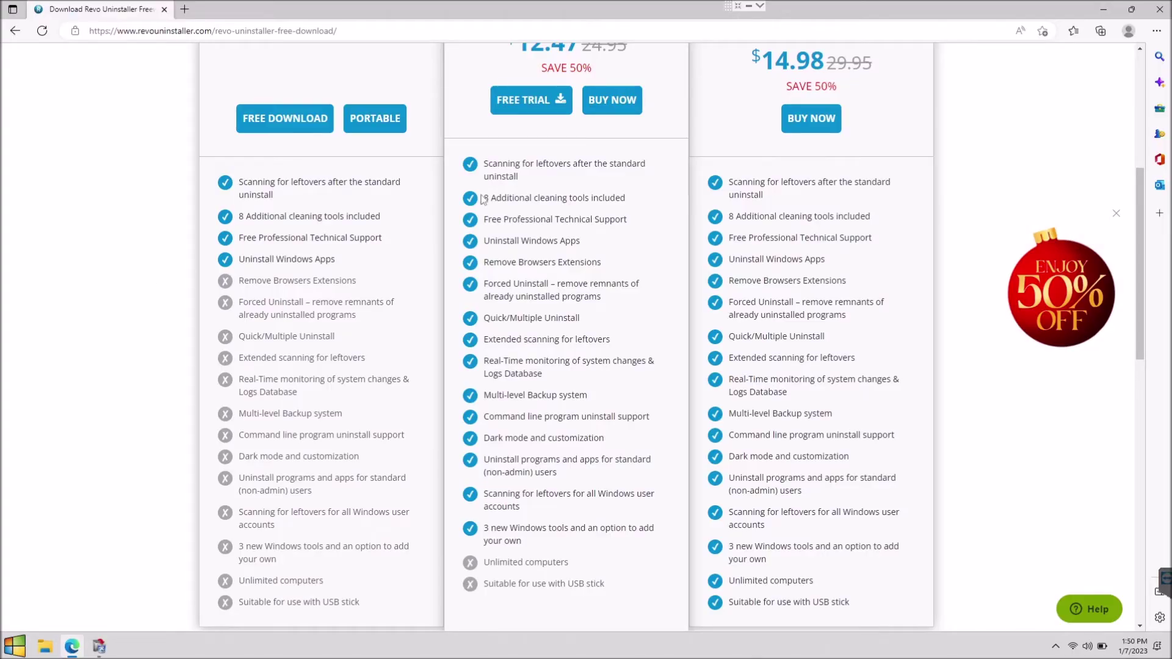
mouse_move(519, 559)
scroll(88, 396, "up", 3)
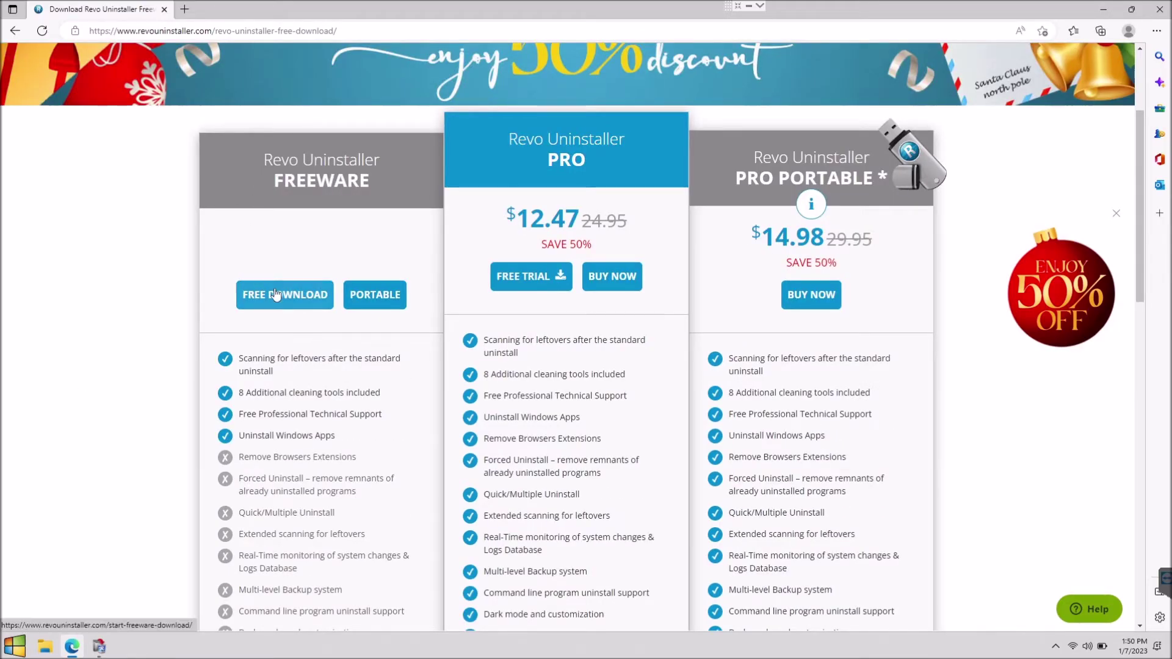
left_click(305, 296)
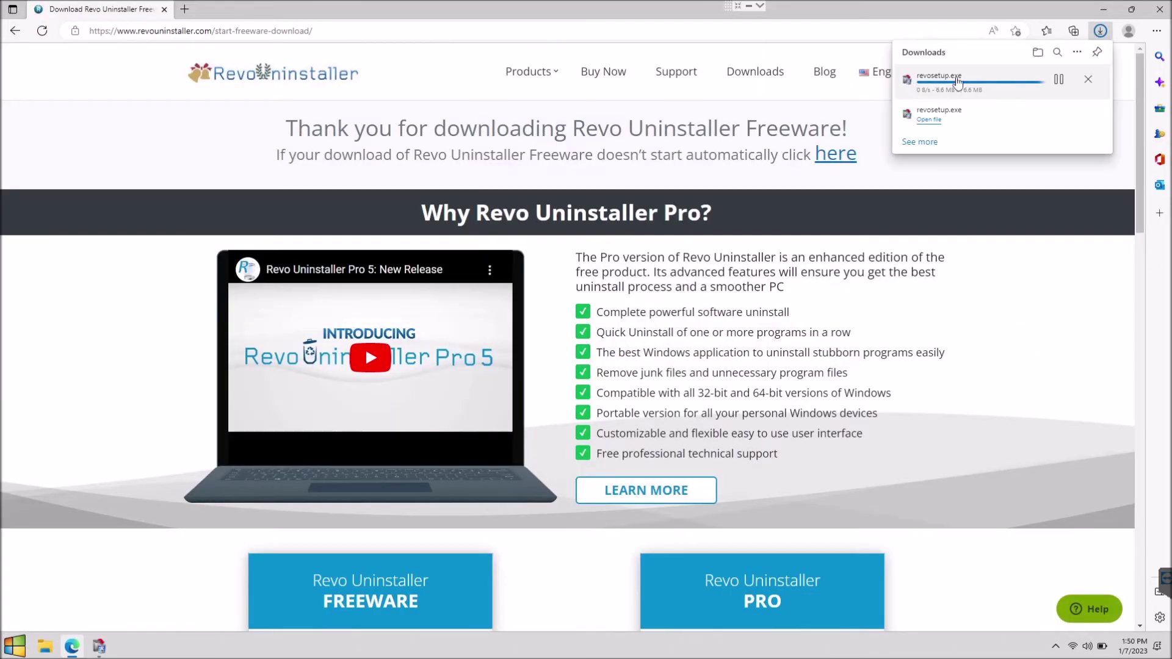
left_click(1059, 210)
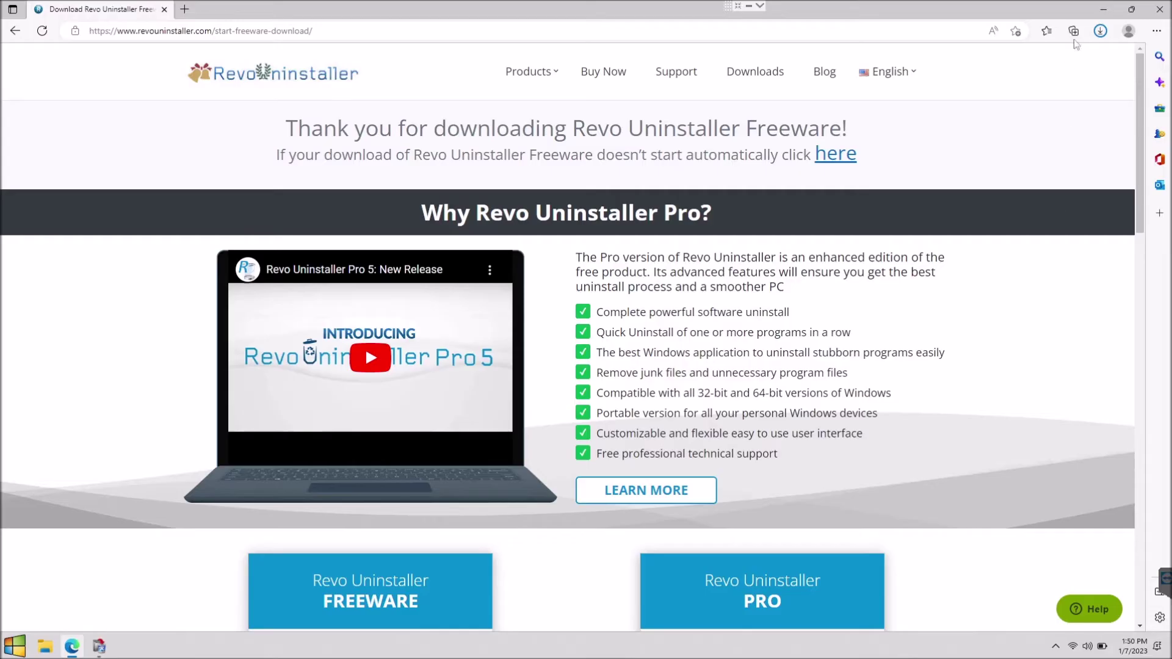
left_click(1101, 11)
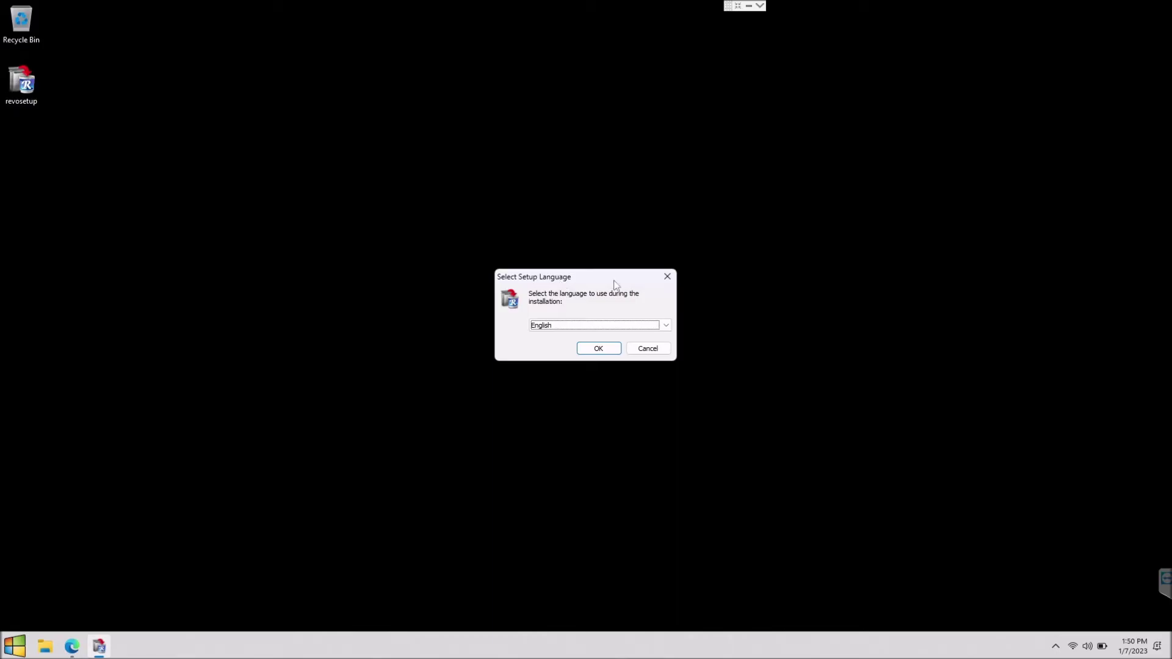
Install in English, accepting the licence and keeping the default folder and desktop shortcut
left_click(599, 348)
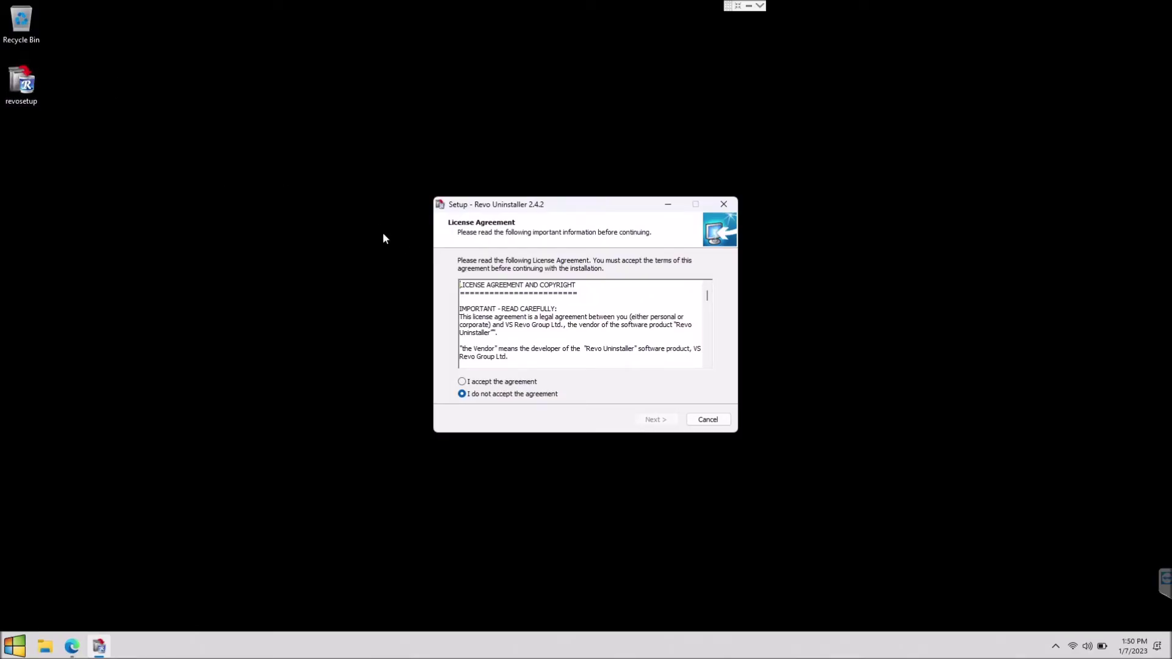
left_click(501, 385)
left_click_drag(708, 301, 720, 364)
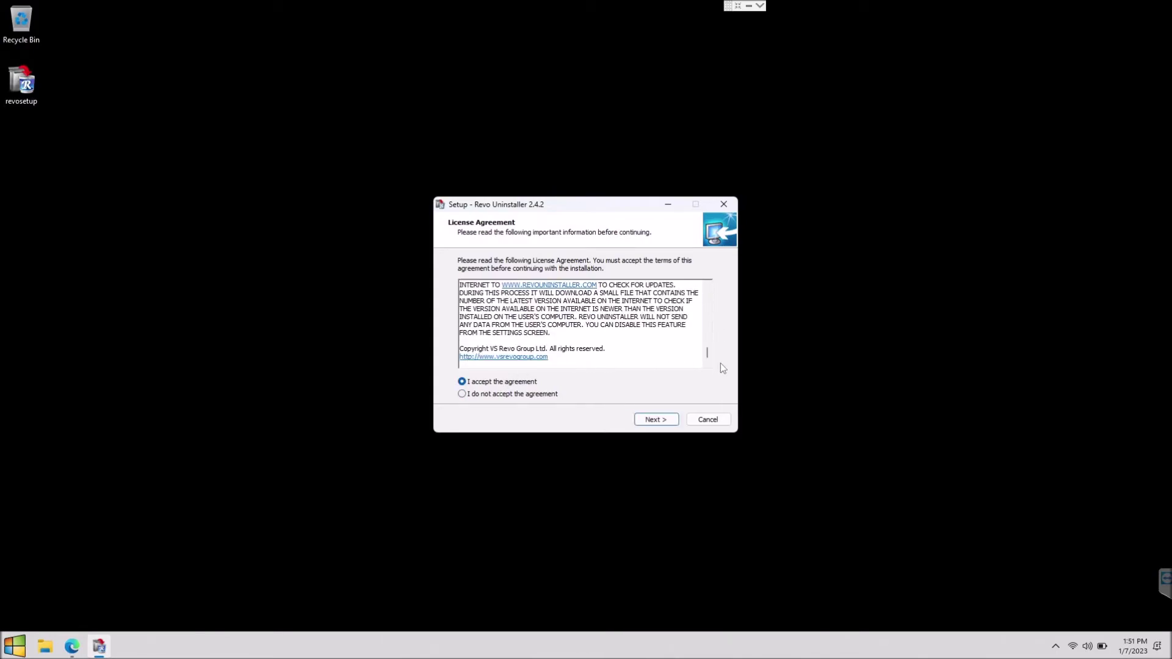
left_click(663, 421)
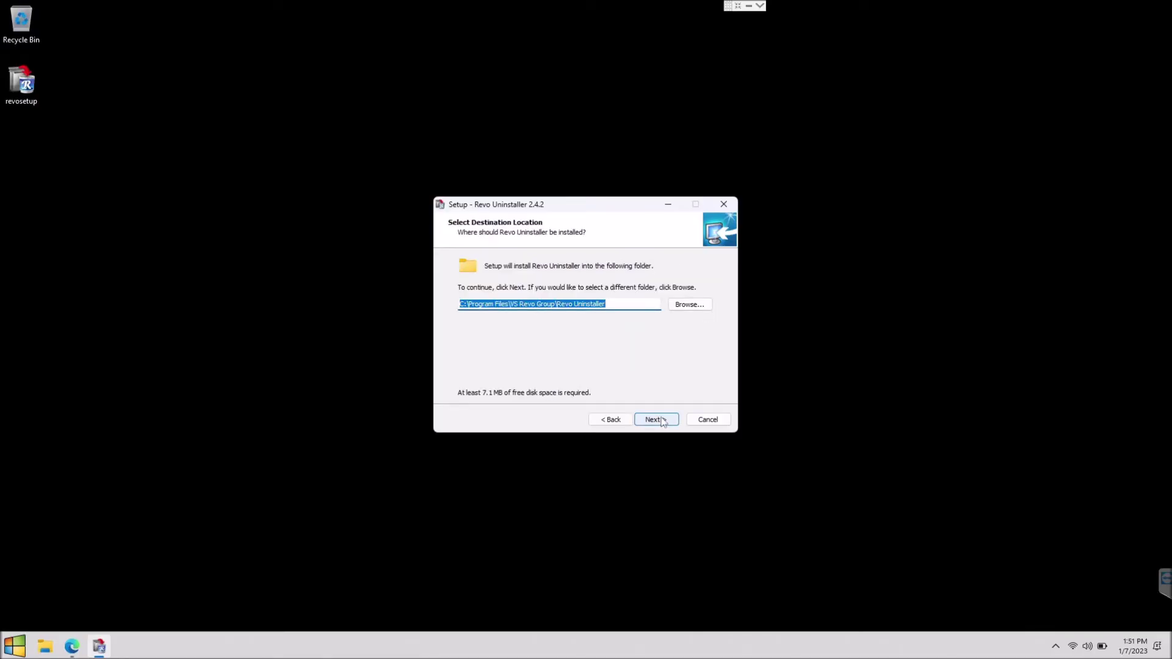
left_click(663, 422)
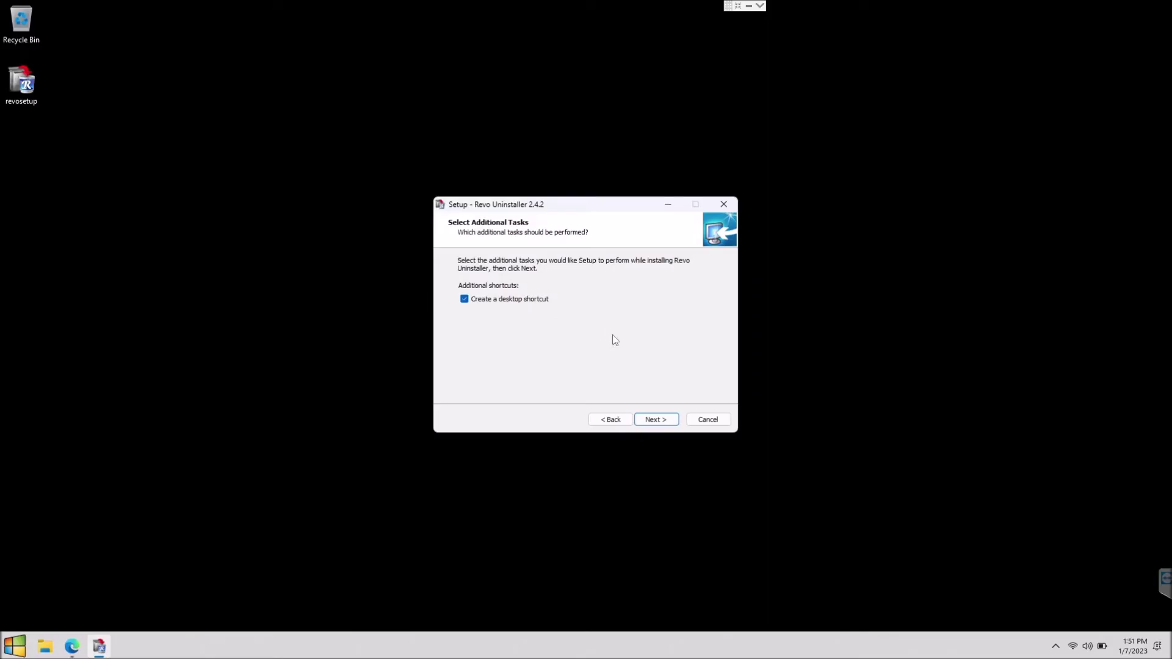
left_click(638, 418)
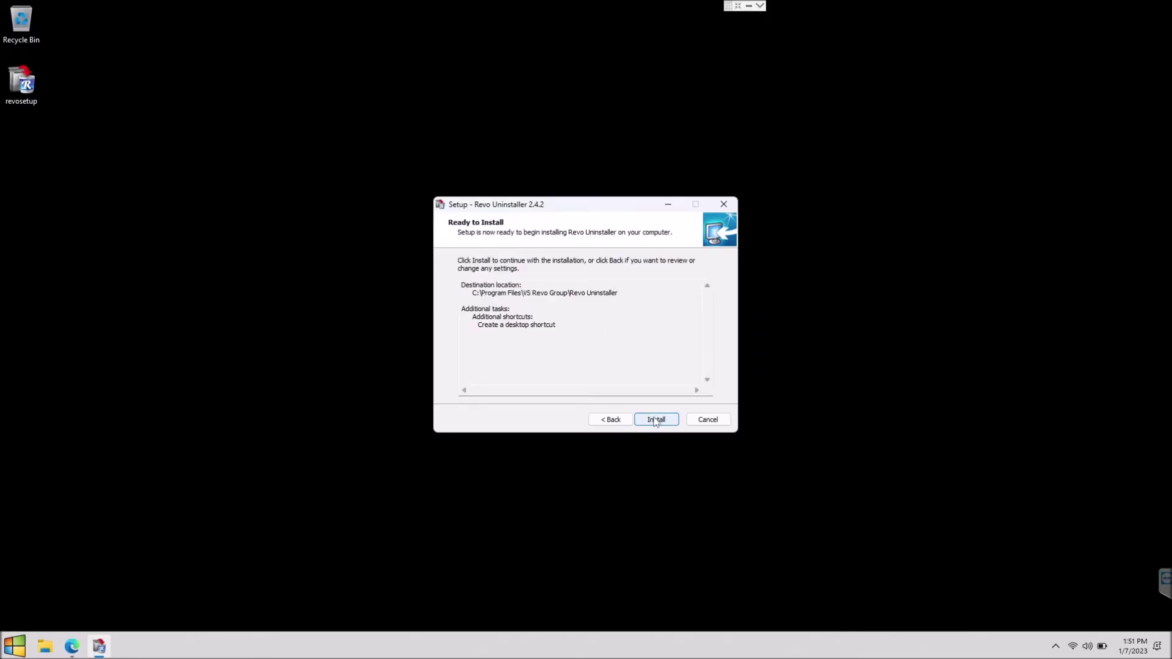
left_click(655, 420)
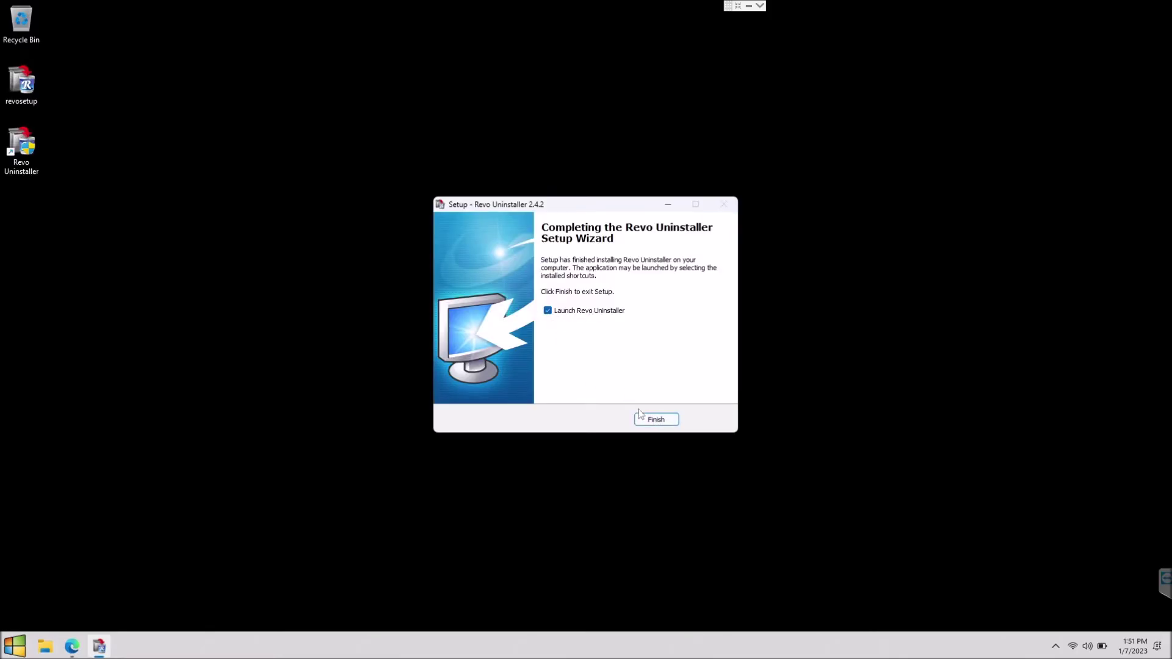
Finish setup with 'Launch Revo Uninstaller' checked to open the list of 40 installed programs
left_click(658, 419)
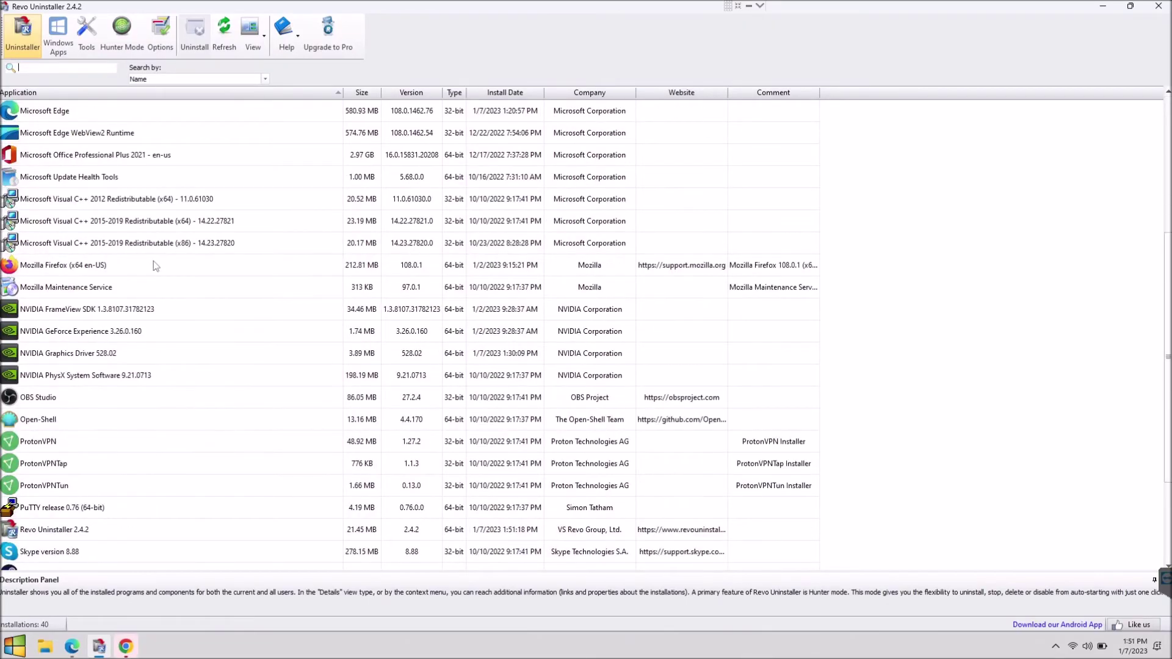
Uninstall Mozilla Firefox from the list with 'Make a System Restore Point' unticked
scroll(153, 262, "up", 5)
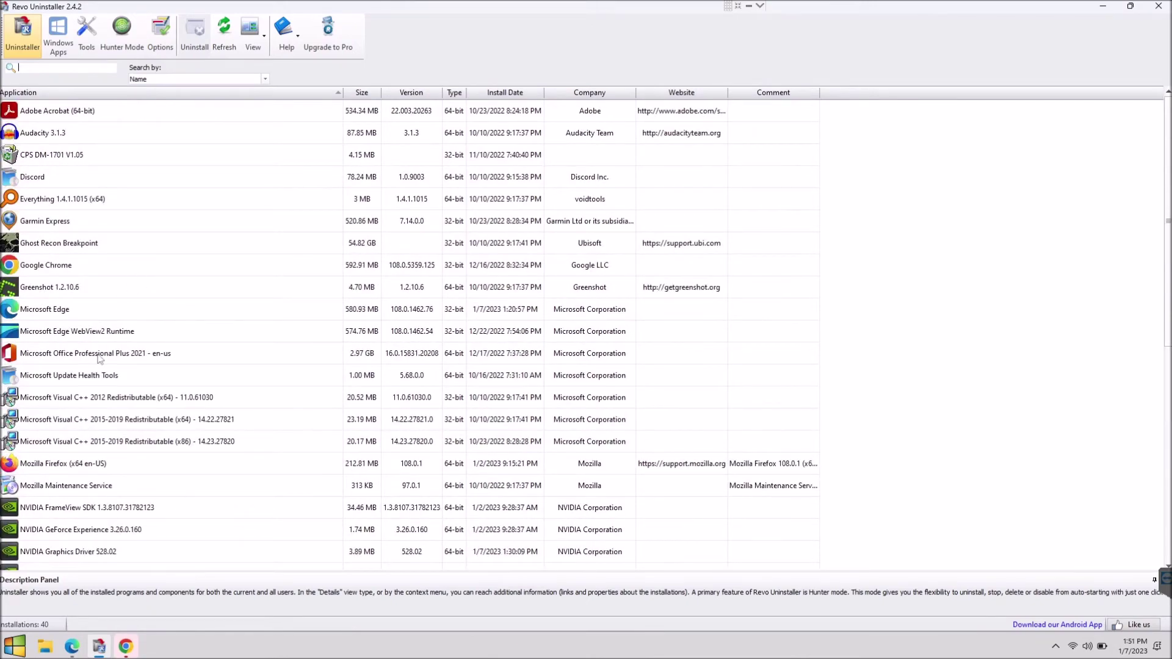
left_click(86, 468)
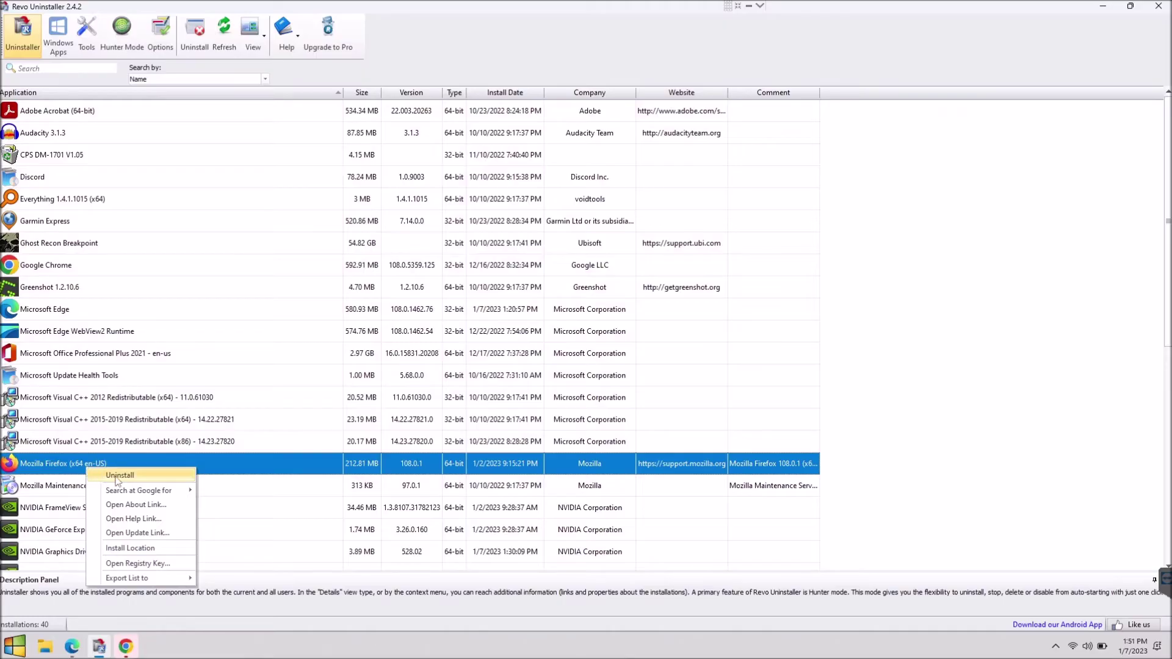
left_click(117, 479)
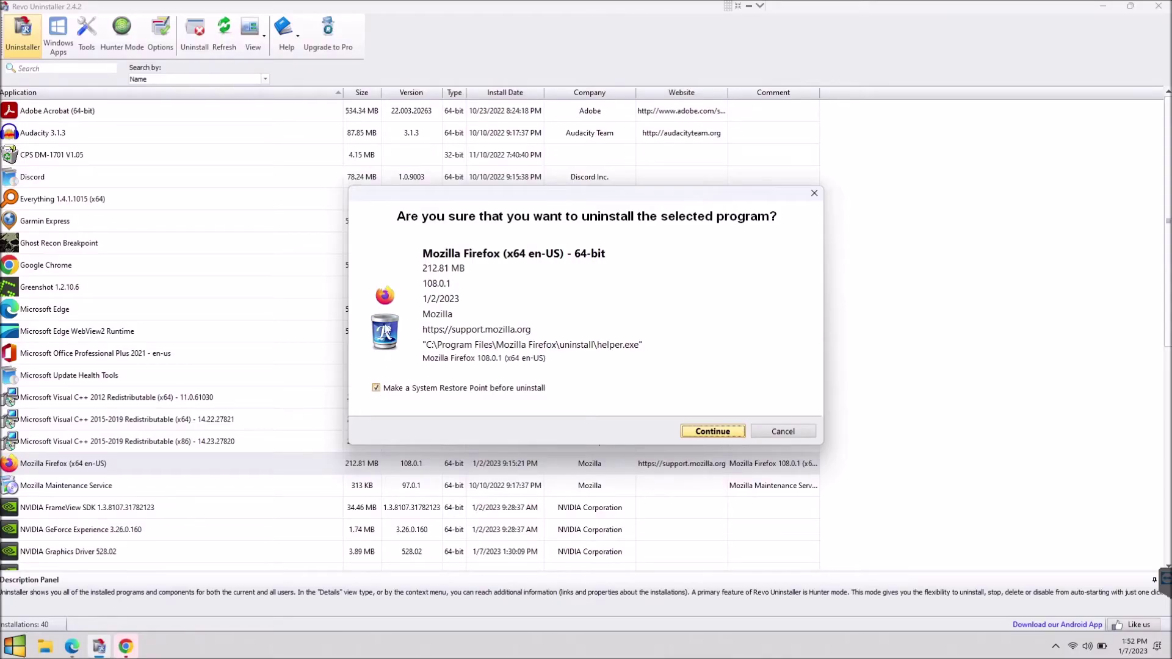
left_click(376, 389)
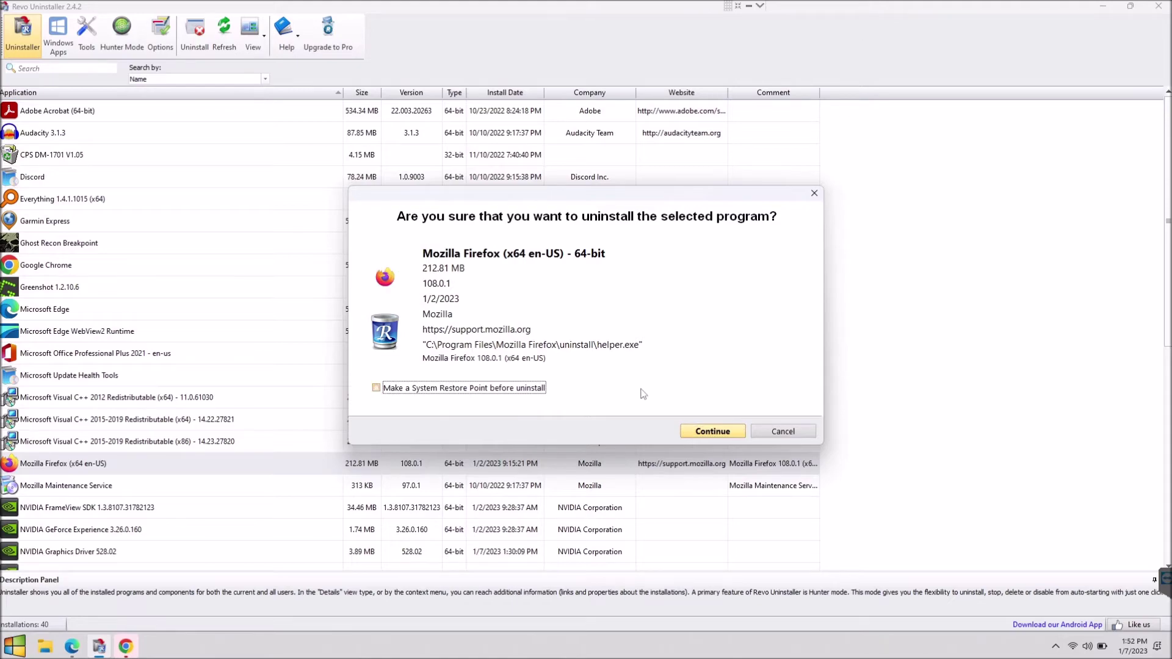
left_click(709, 433)
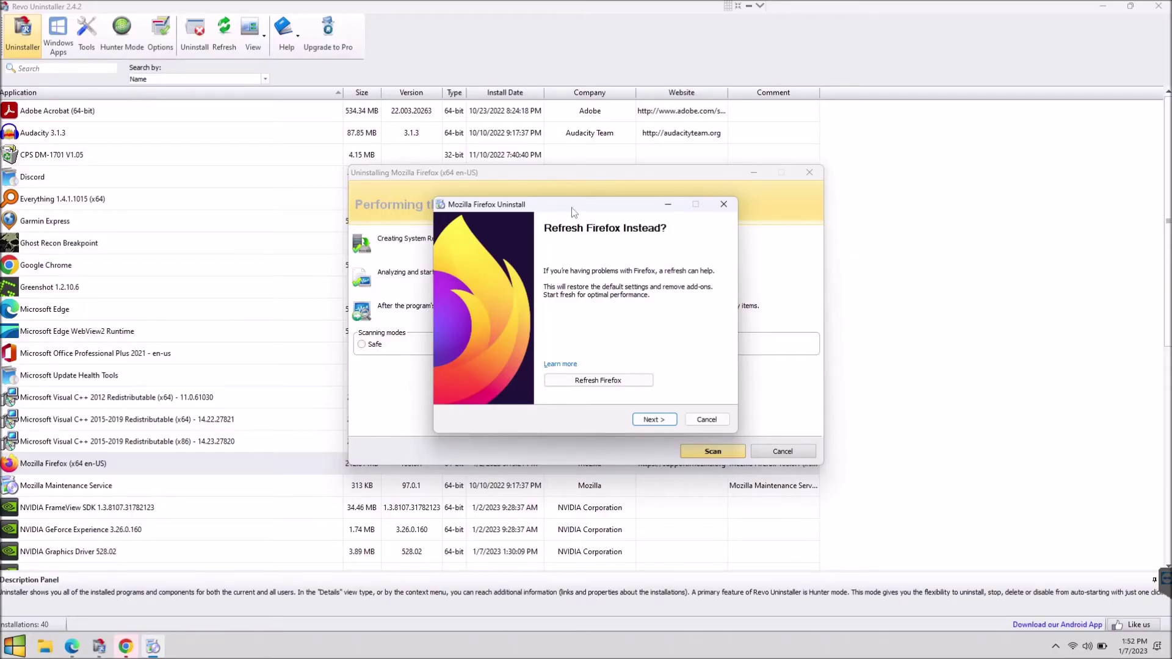
Run Firefox's uninstall wizard through Next, Uninstall and Finish, declining Refresh Firefox
left_click_drag(572, 207, 560, 194)
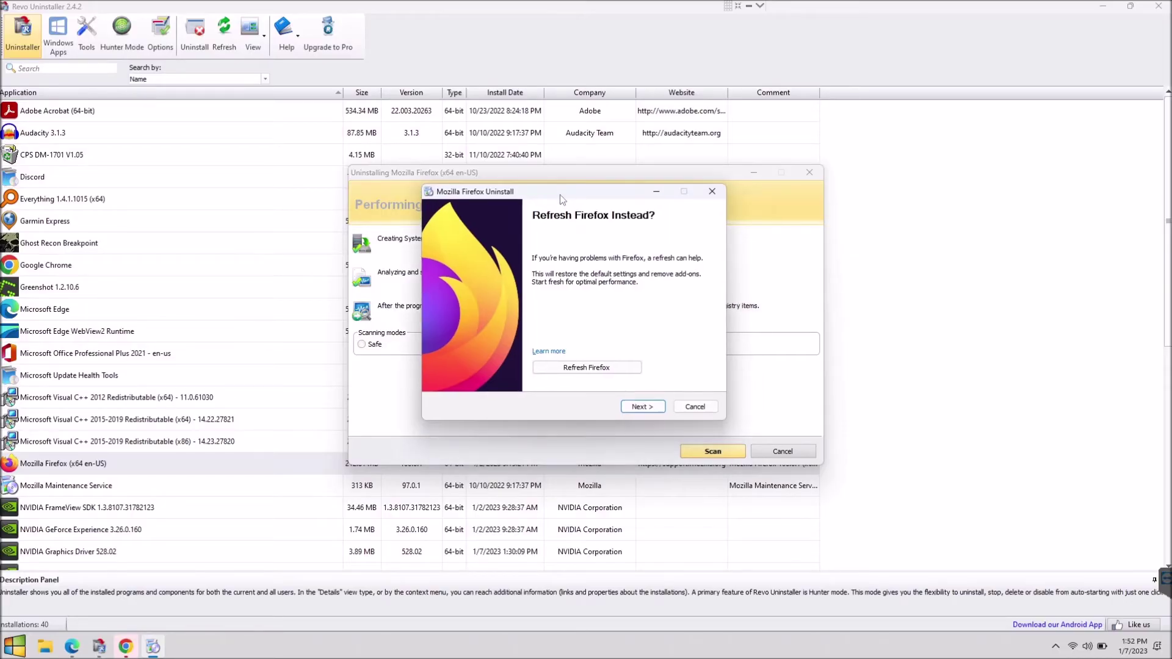
left_click(652, 409)
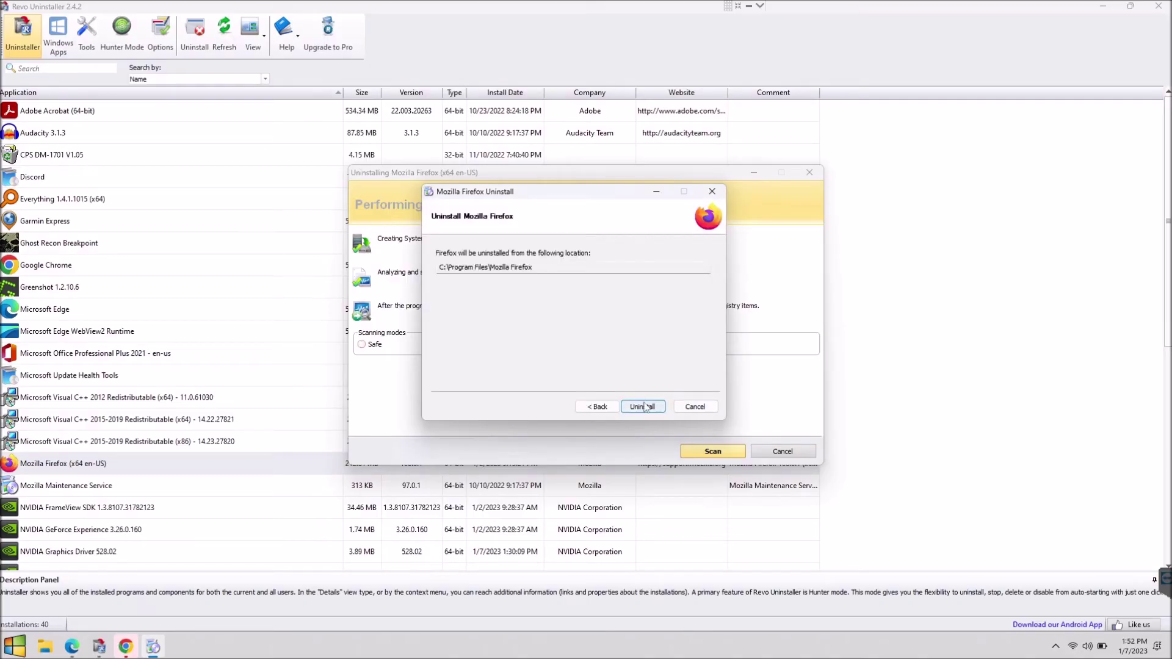
left_click(642, 407)
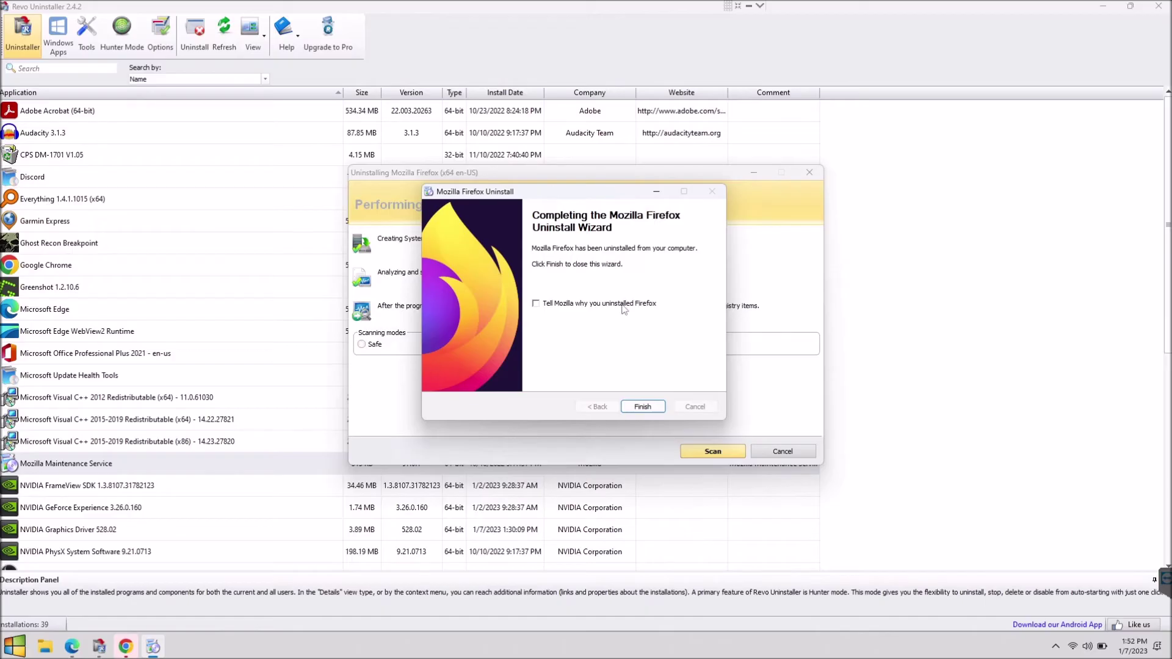
left_click(644, 408)
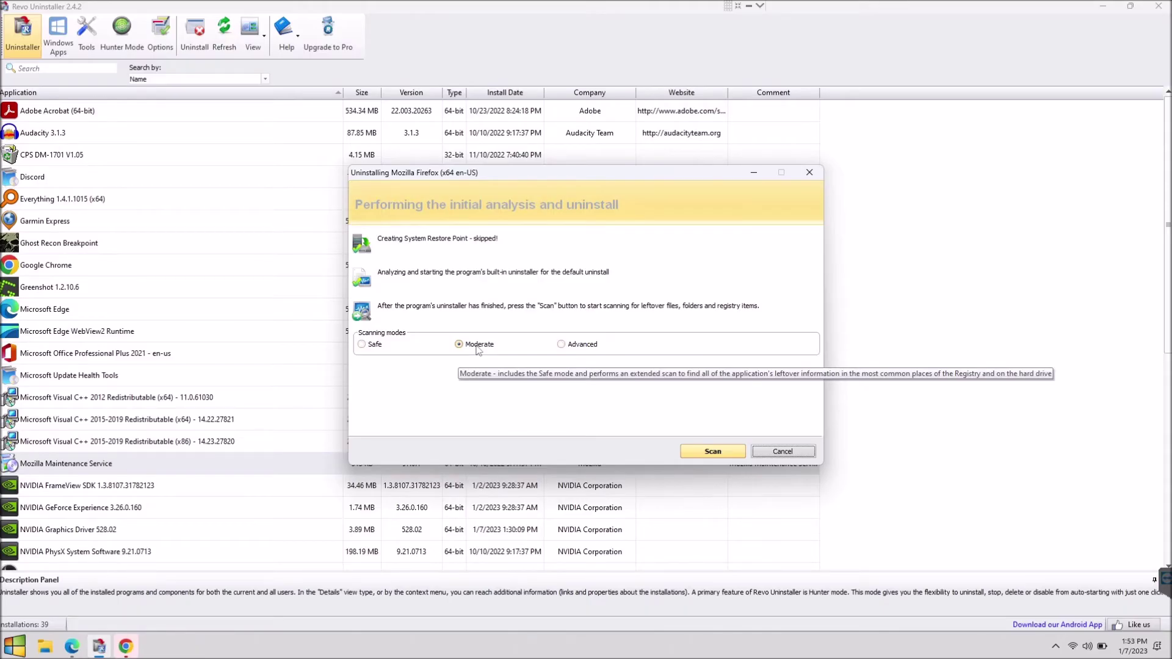
Choose the Advanced scanning mode and scan for Firefox leftovers
left_click(562, 345)
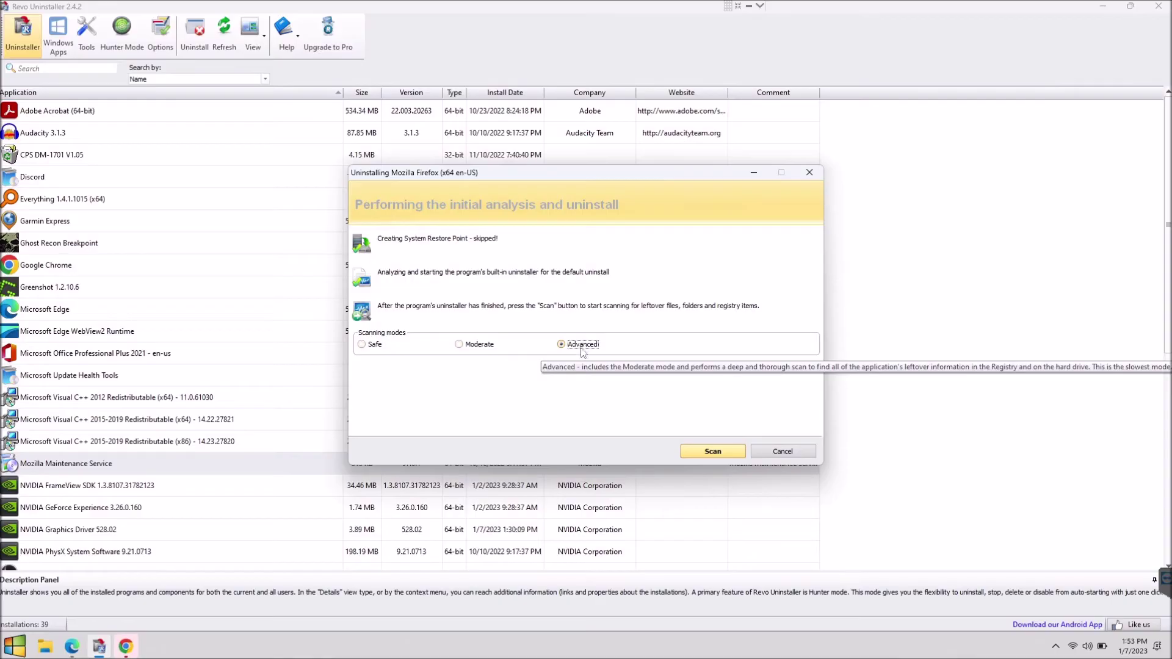
left_click(714, 451)
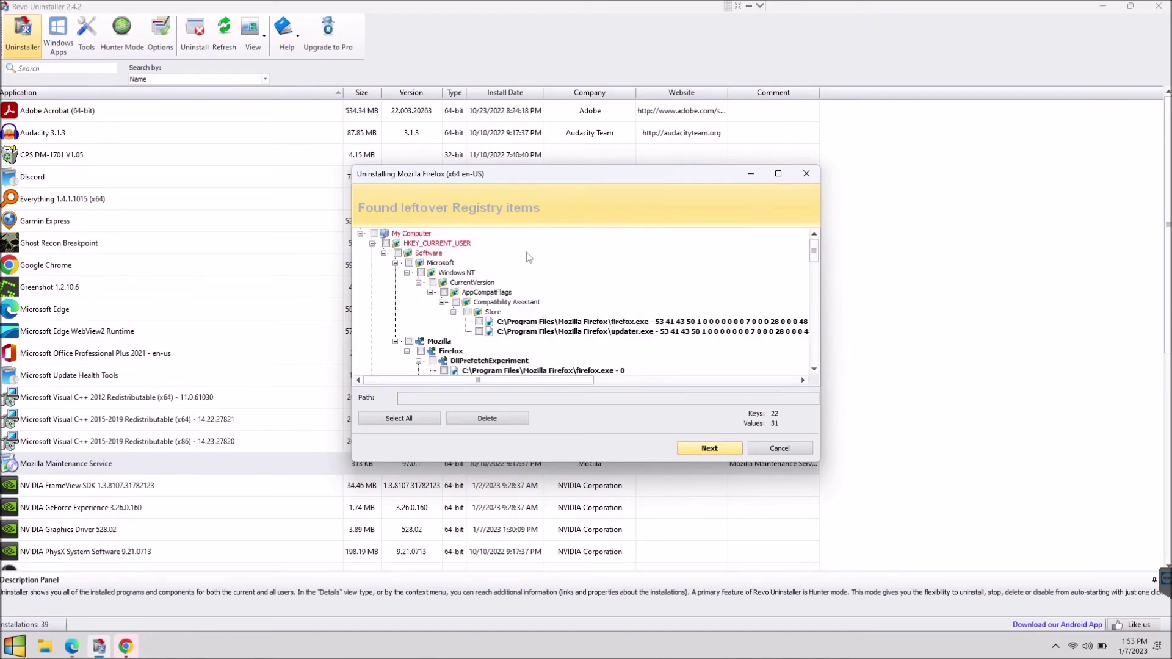
Select all 22 leftover registry keys and 31 values and delete them, confirming with Yes
scroll(536, 282, "down", 10)
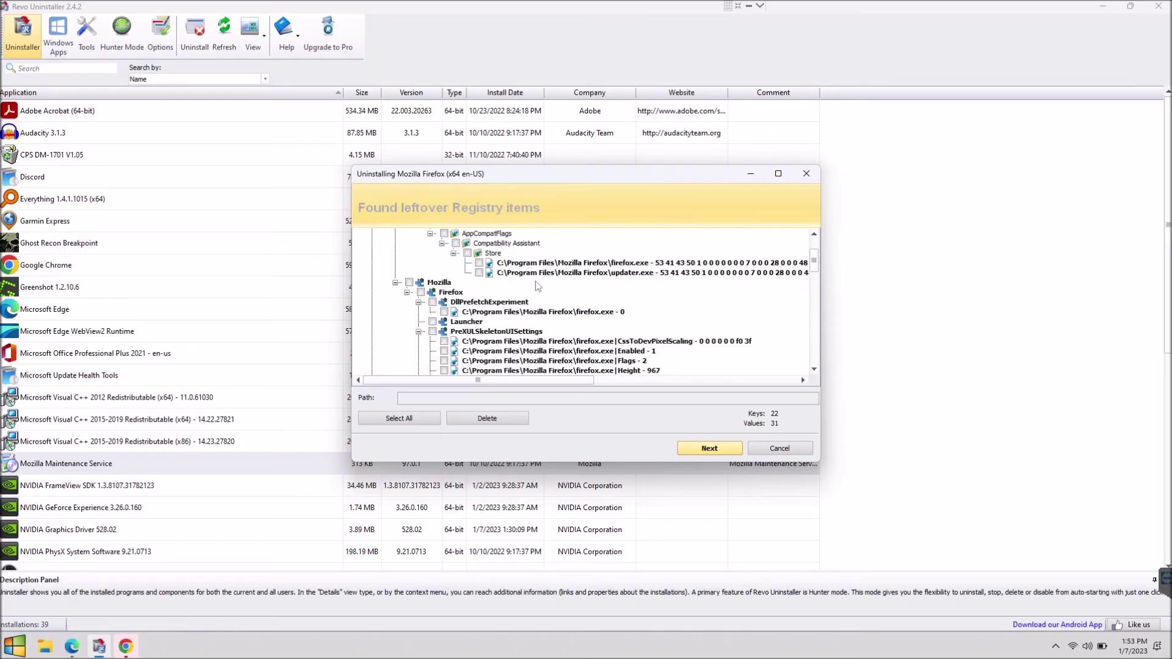
scroll(536, 286, "down", 10)
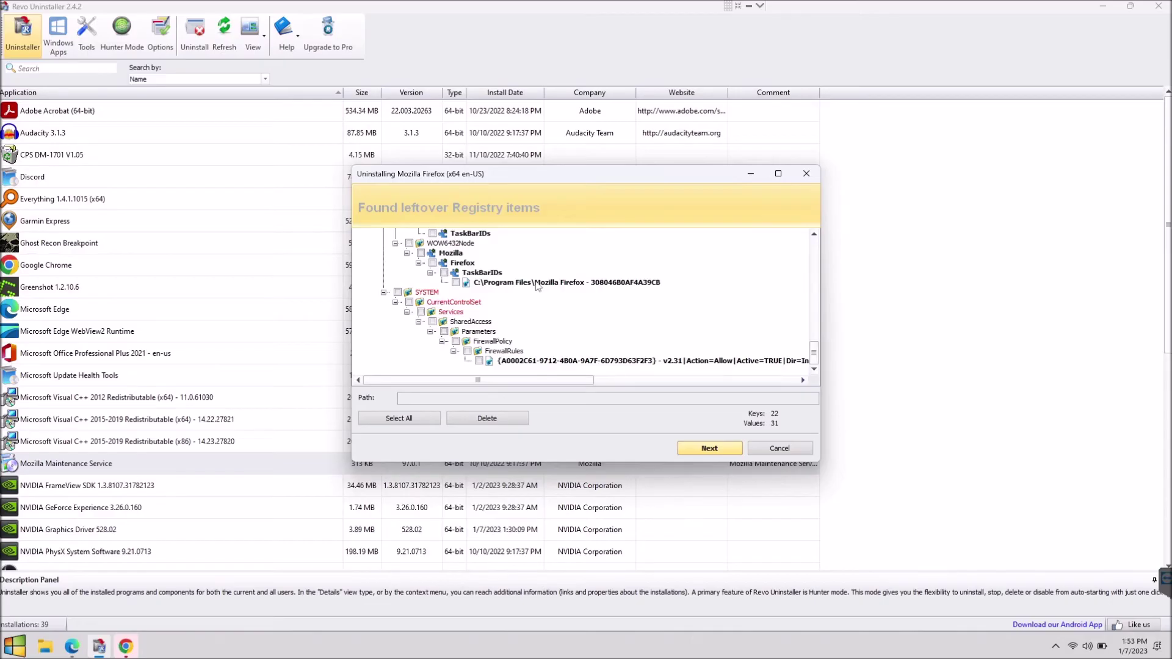
scroll(536, 286, "up", 10)
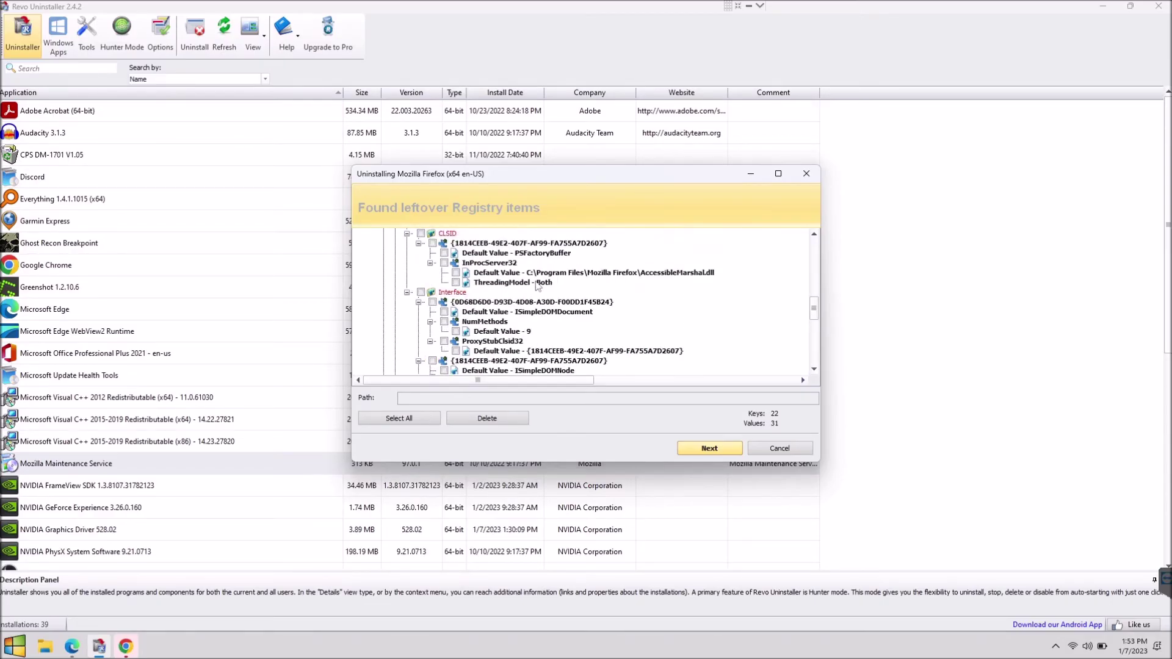
scroll(536, 286, "up", 8)
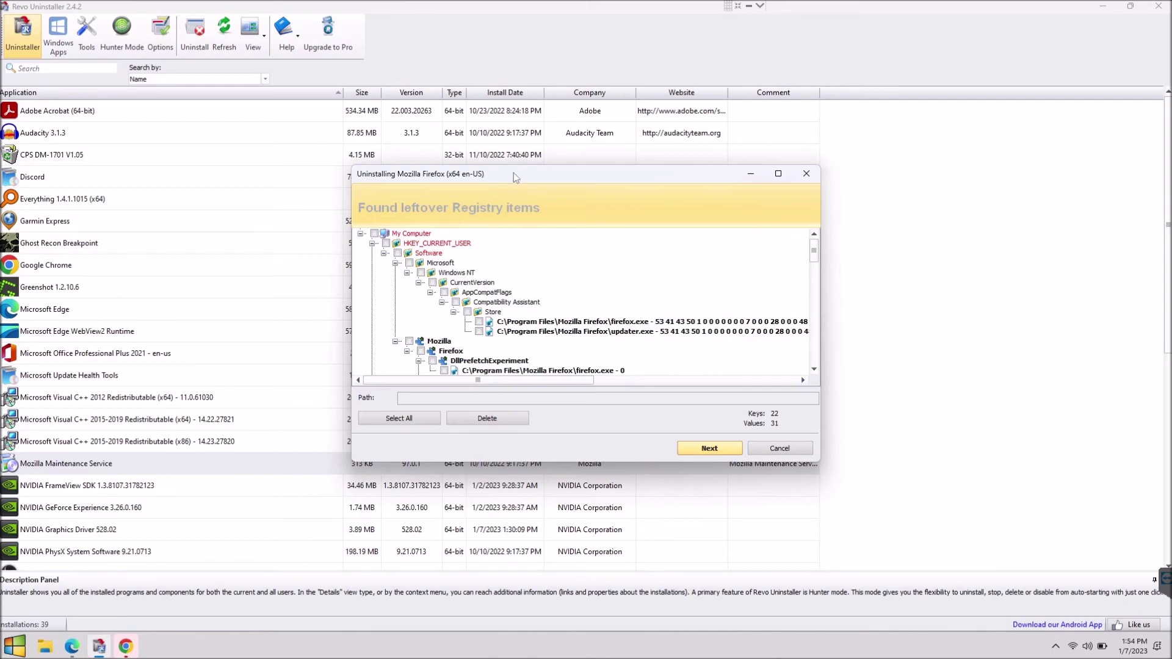
left_click_drag(514, 173, 494, 158)
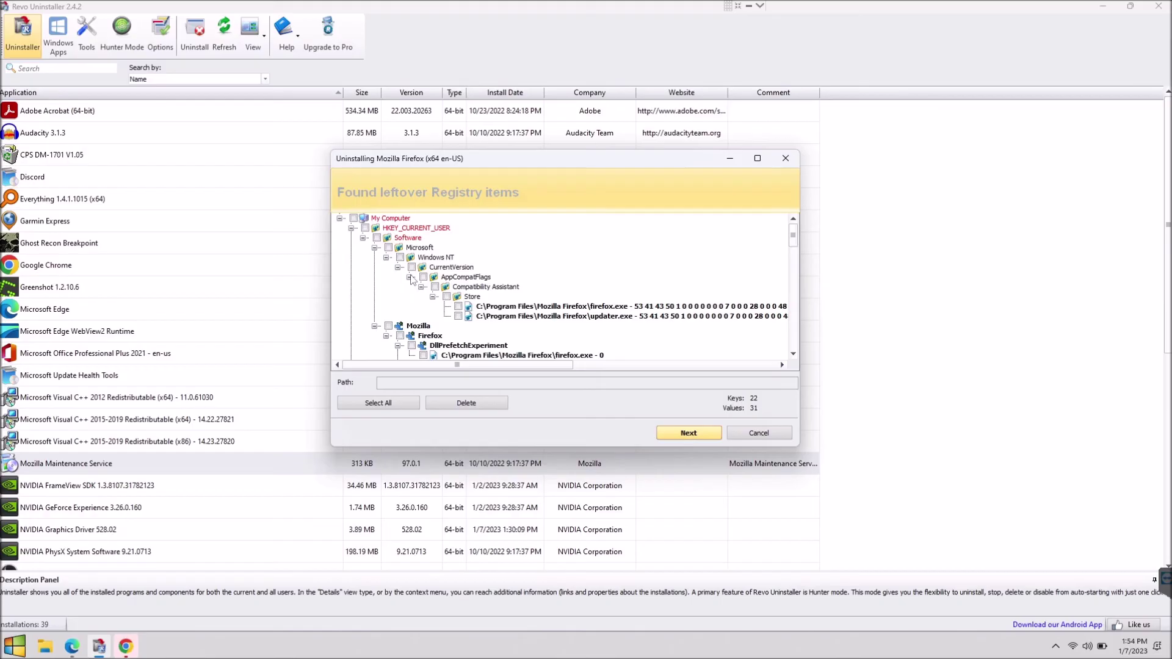
left_click(390, 404)
scroll(421, 307, "down", 4)
scroll(424, 310, "down", 5)
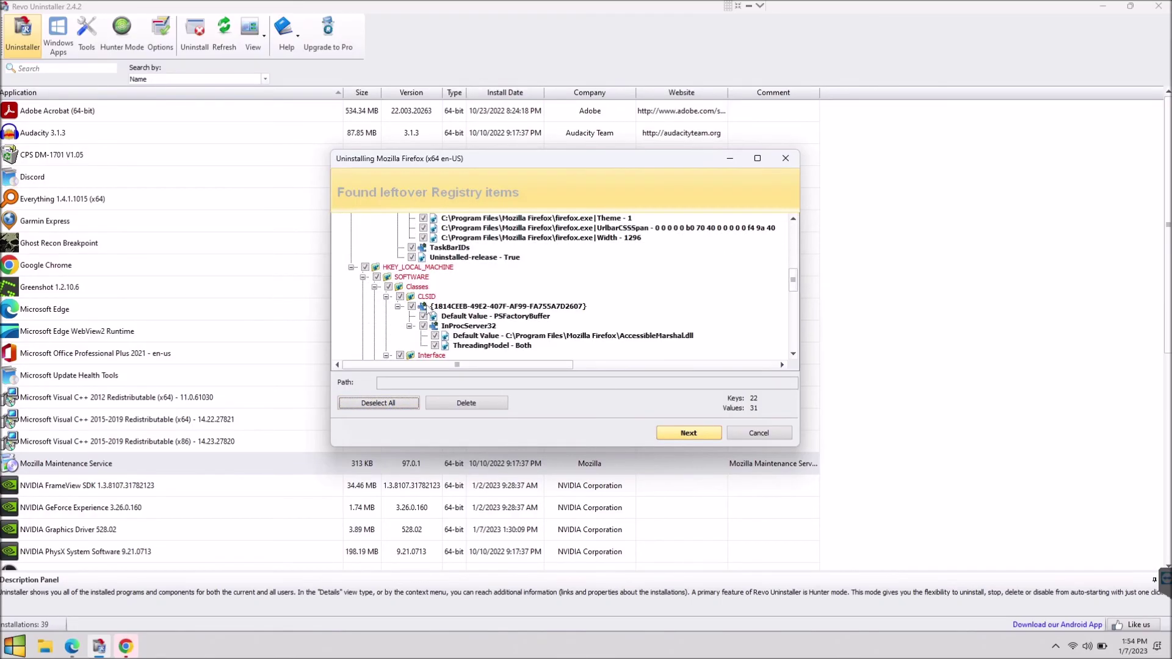
left_click(481, 405)
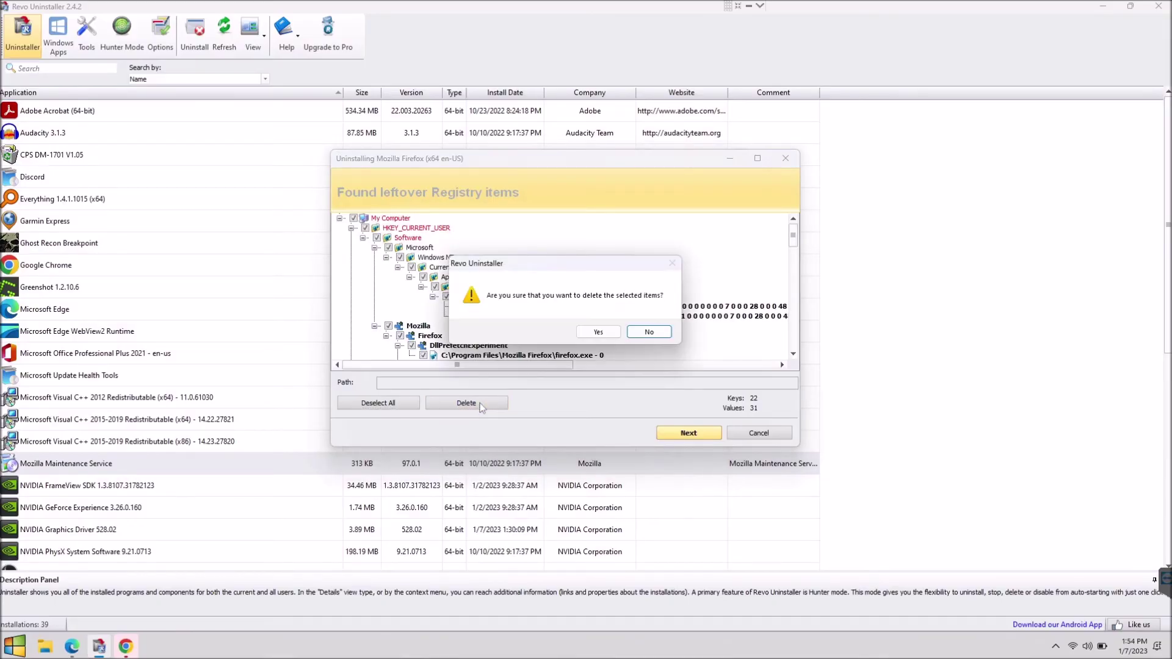
left_click(600, 333)
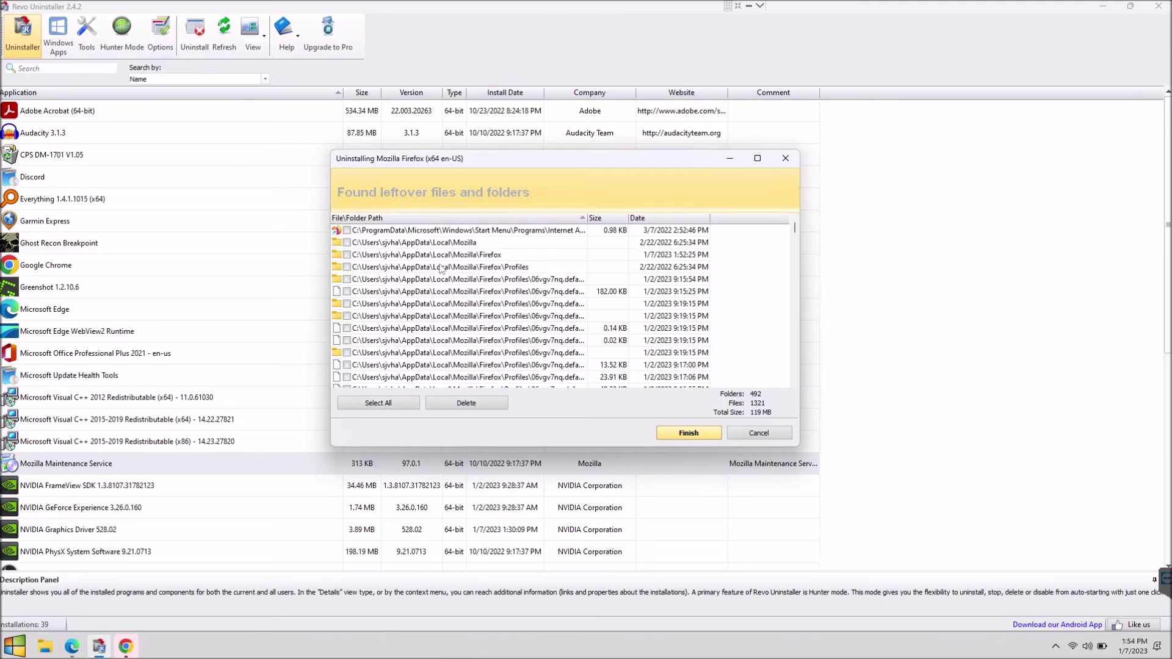
Delete all 492 leftover folders and 1321 files, then close Revo Uninstaller and the browser
scroll(441, 268, "down", 5)
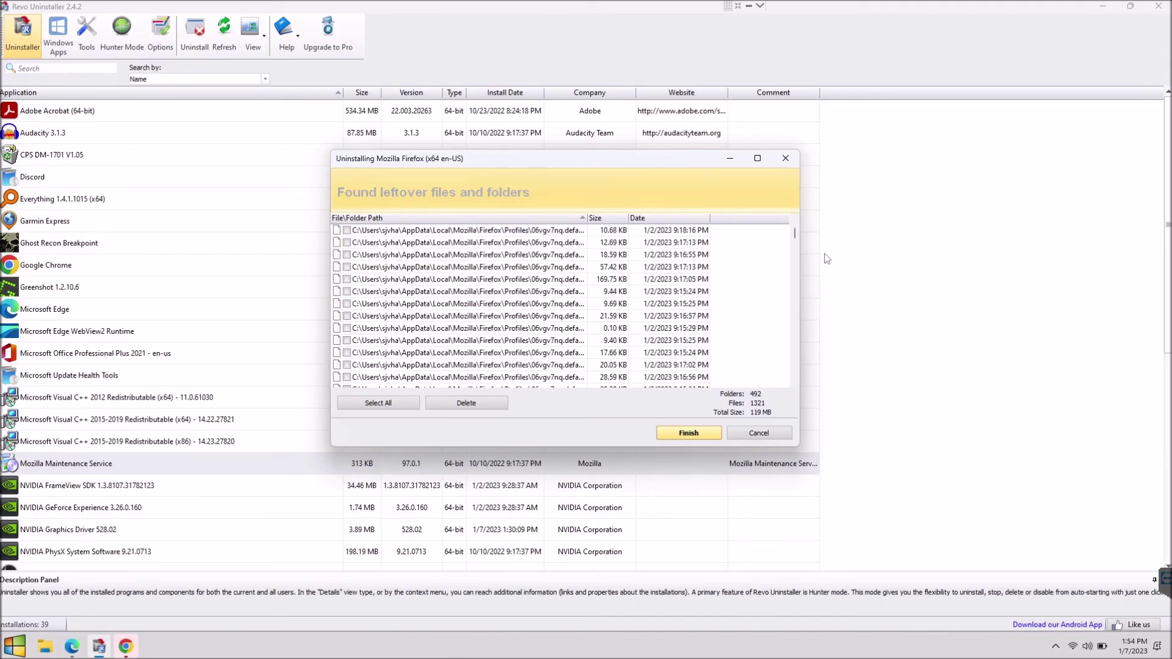
mouse_move(793, 234)
left_mouse_down()
mouse_move(798, 381)
mouse_move(797, 220)
left_mouse_up()
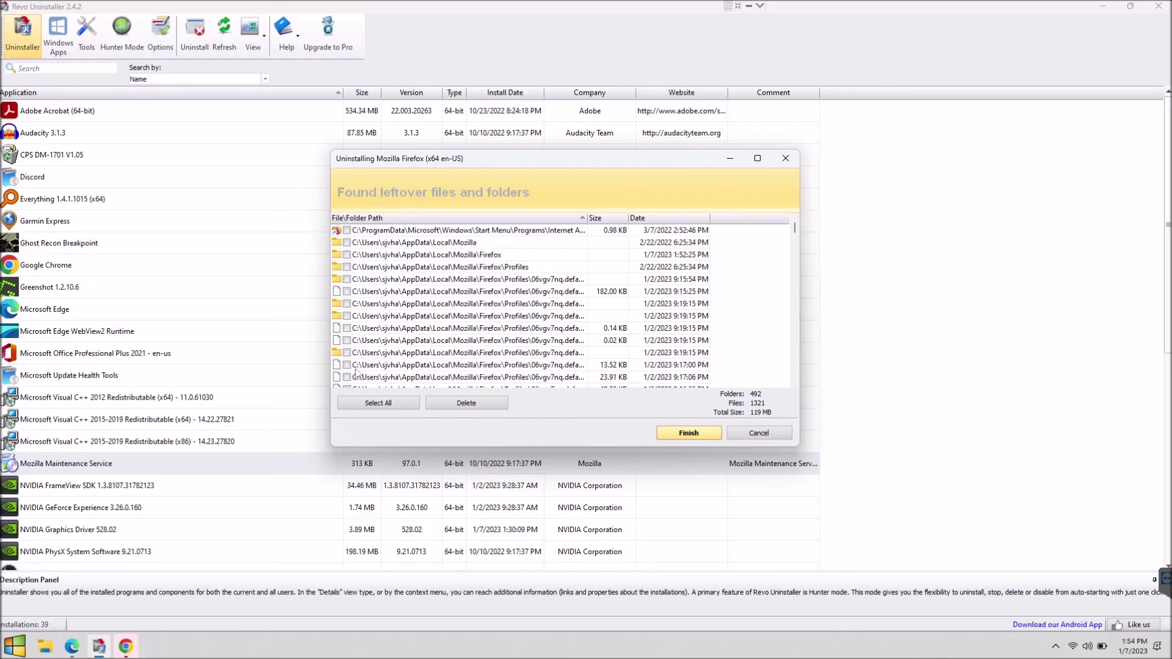
left_click(378, 403)
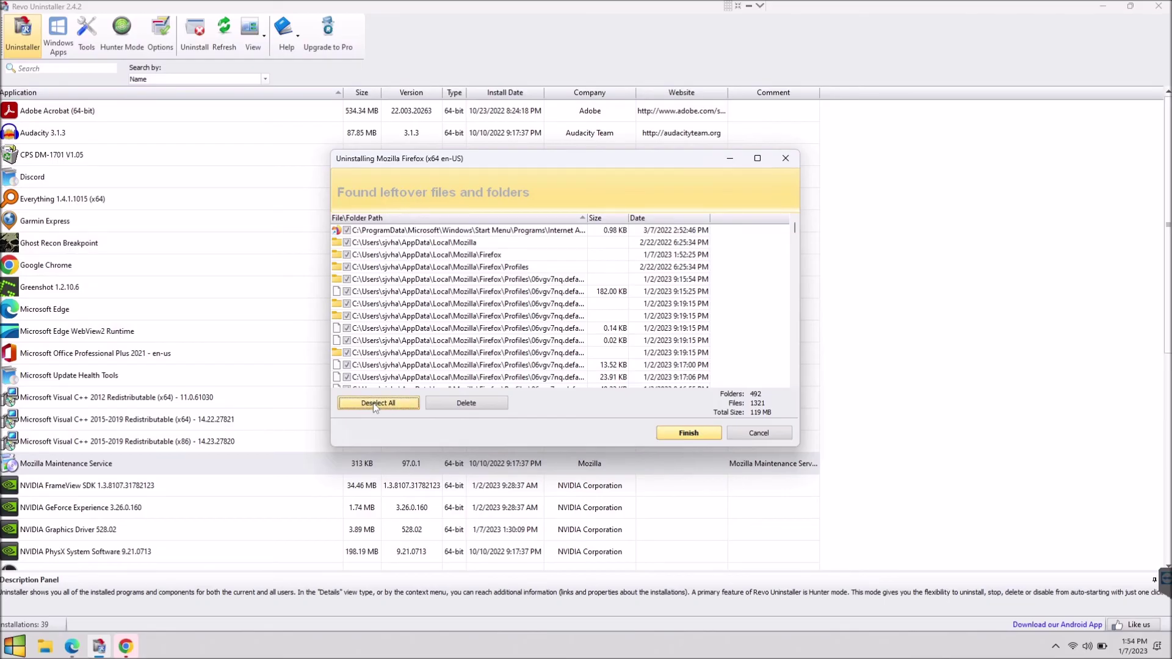
left_click(467, 404)
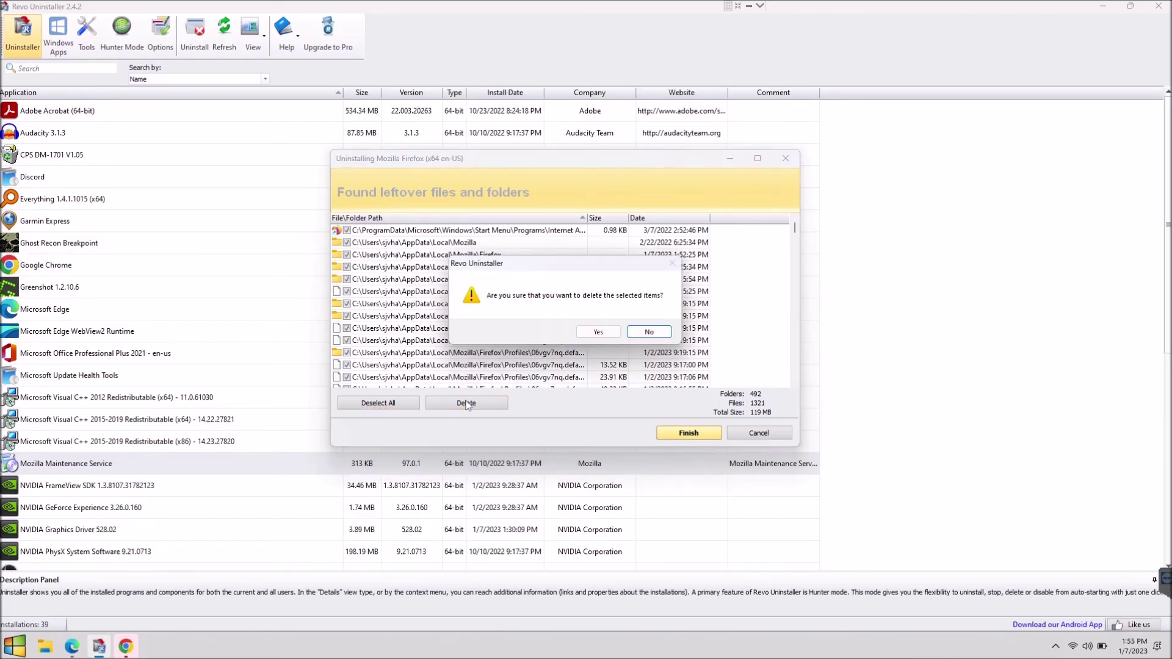
left_click(595, 332)
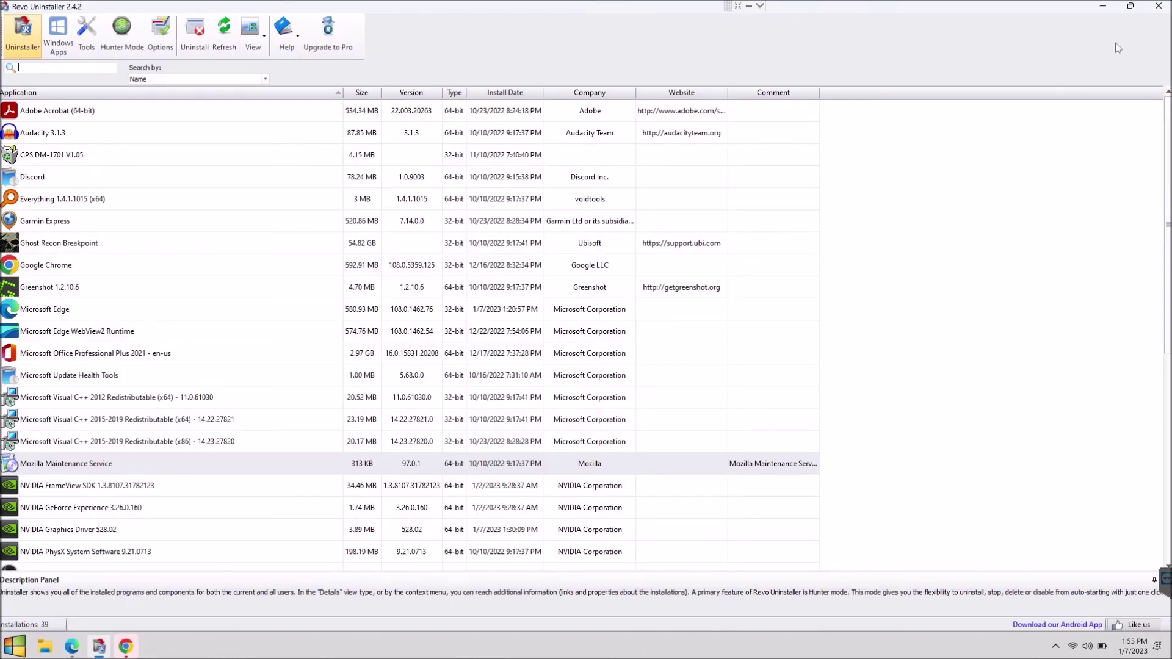
left_click(1159, 7)
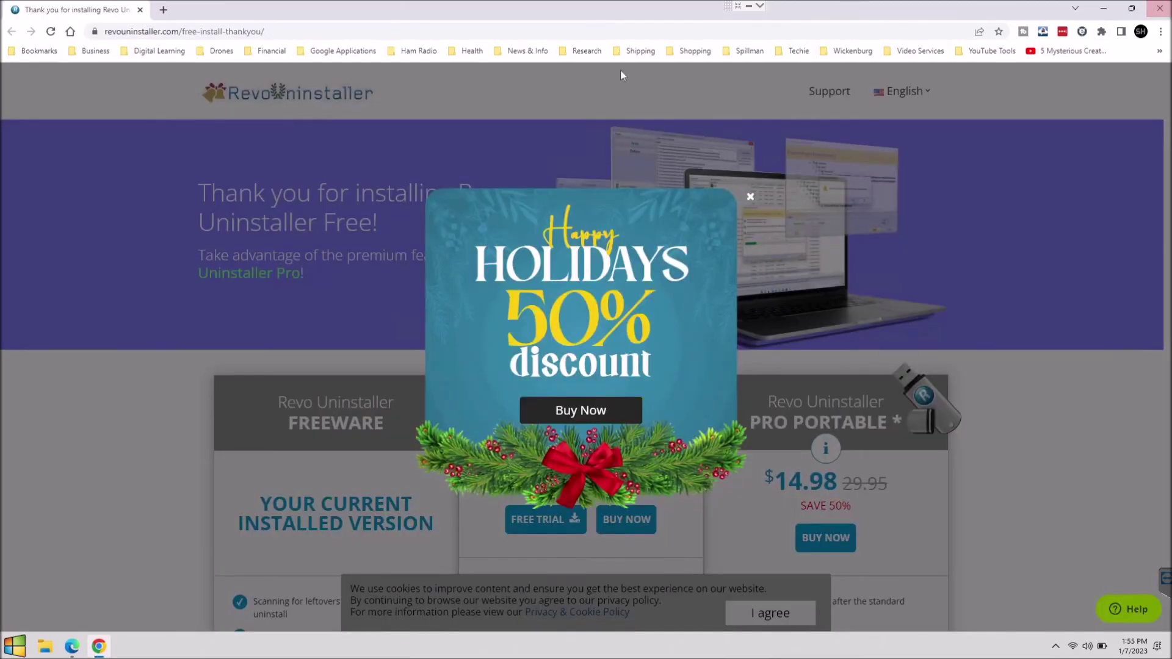
left_click(1160, 8)
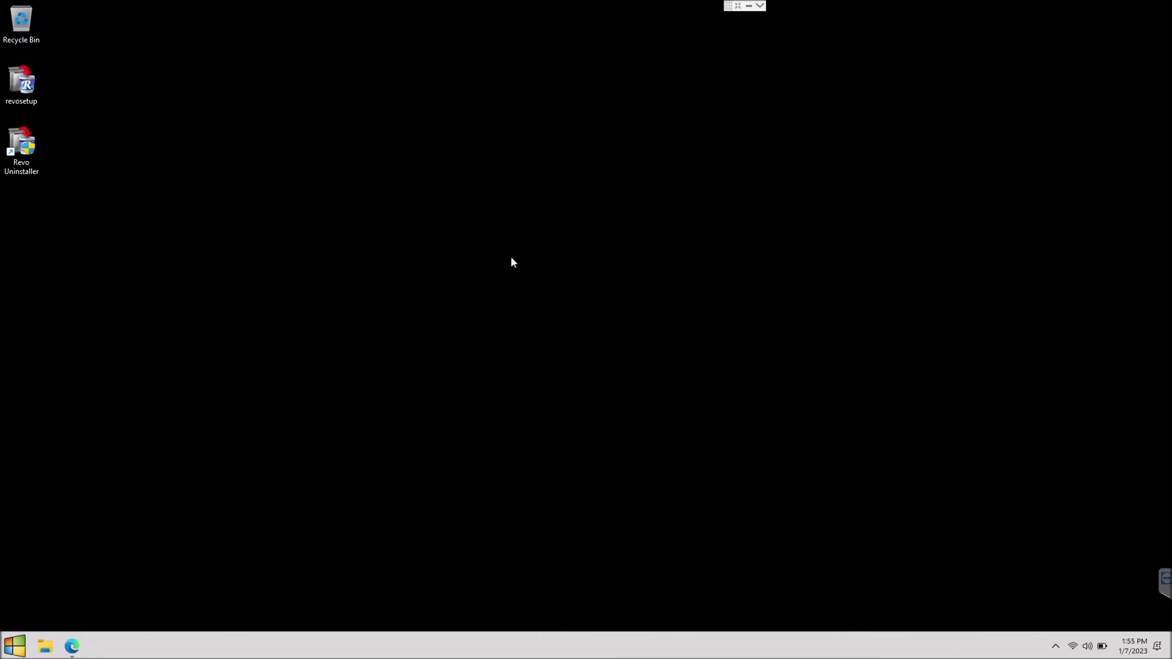